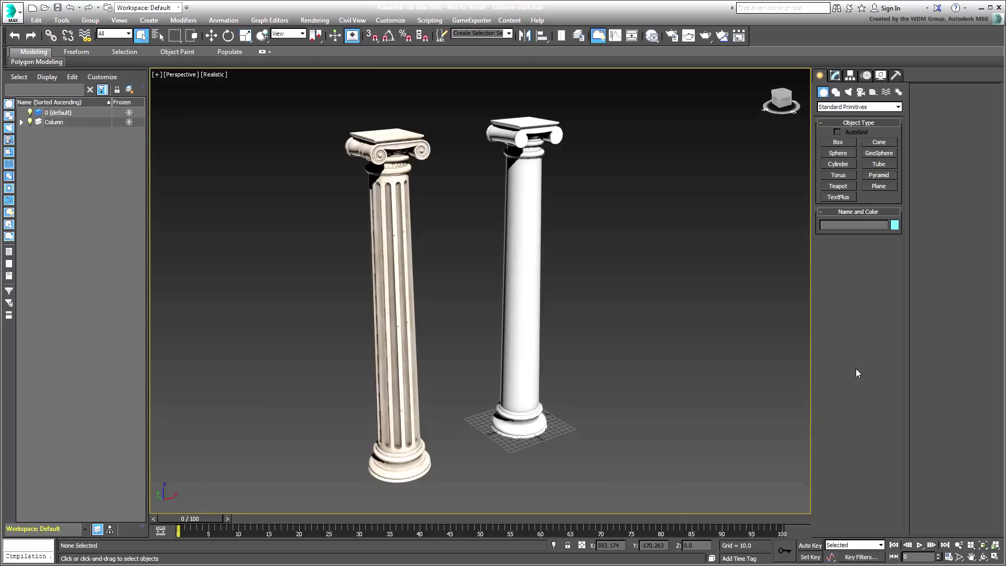
Turn on Edged Faces, zoom to the capitals, and show scene statistics (161,368 polygons).
{"action": "key", "text": "F4"}
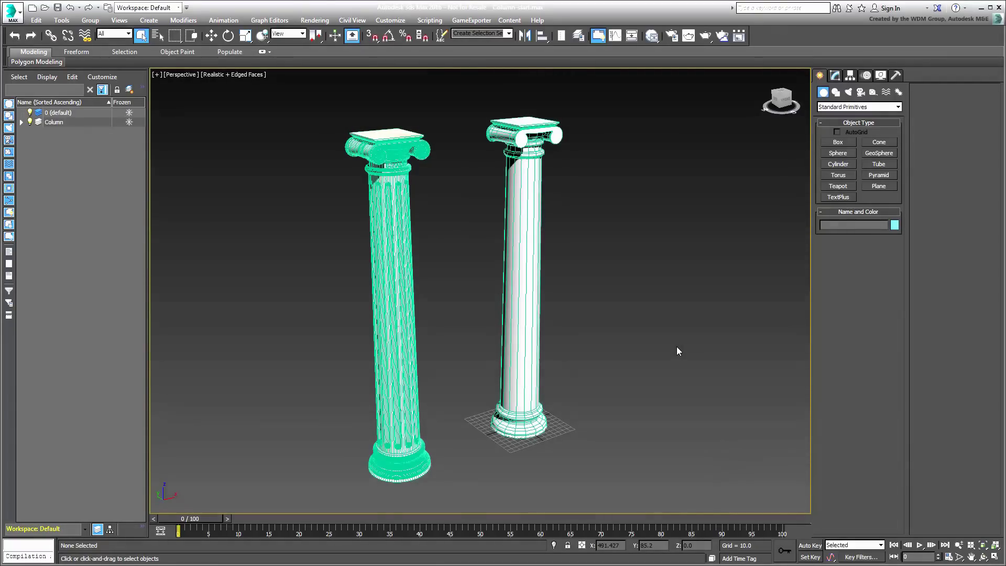
{"action": "scroll", "coordinate": [474, 194], "scroll_direction": "up", "scroll_amount": 3}
{"action": "scroll", "coordinate": [464, 177], "scroll_direction": "up", "scroll_amount": 2}
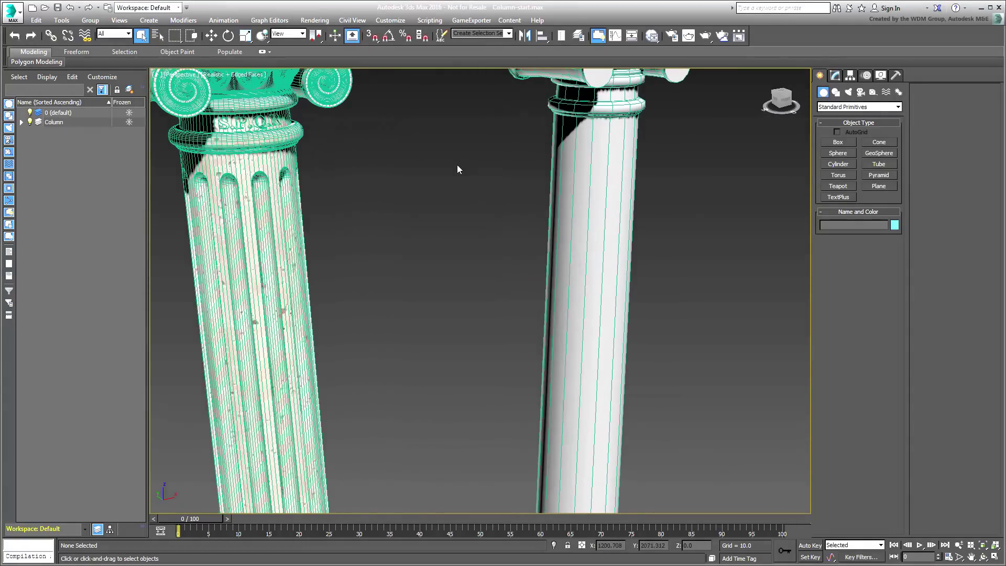
{"action": "middle_click_drag", "start_coordinate": [457, 168], "coordinate": [505, 359]}
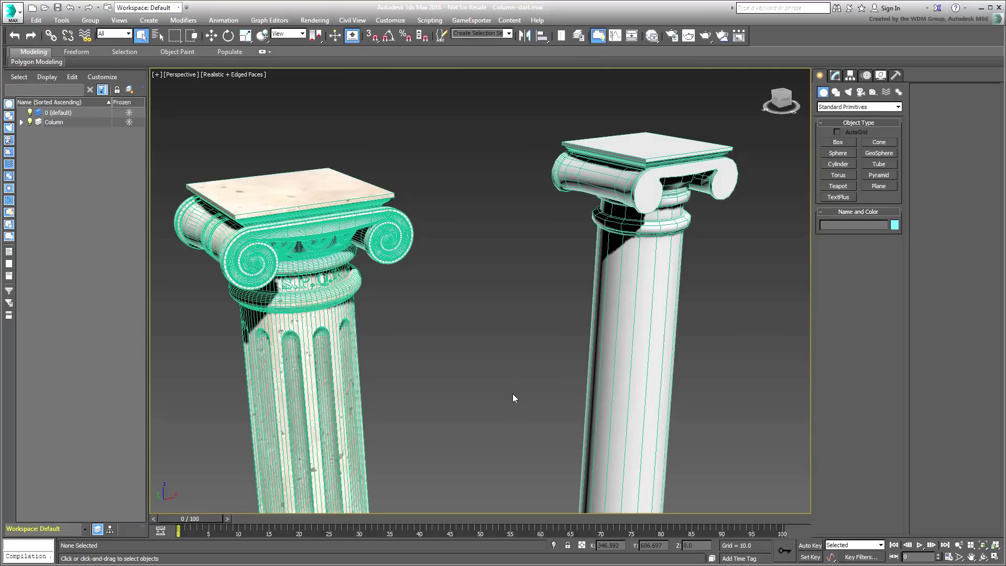
{"action": "key", "text": "7"}
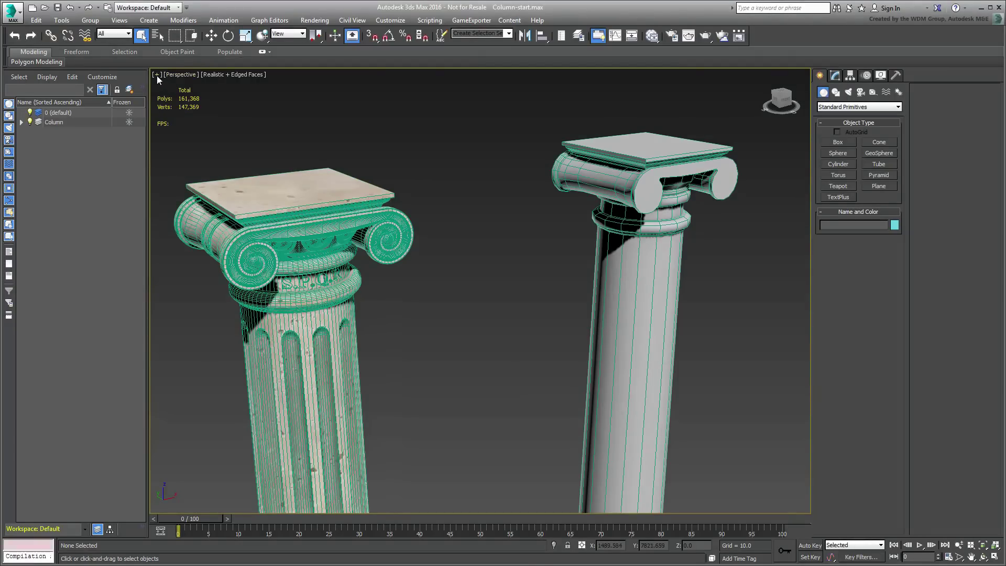
Set the viewport statistics to Total + Selection in Configure Viewports.
{"action": "left_click", "coordinate": [156, 75]}
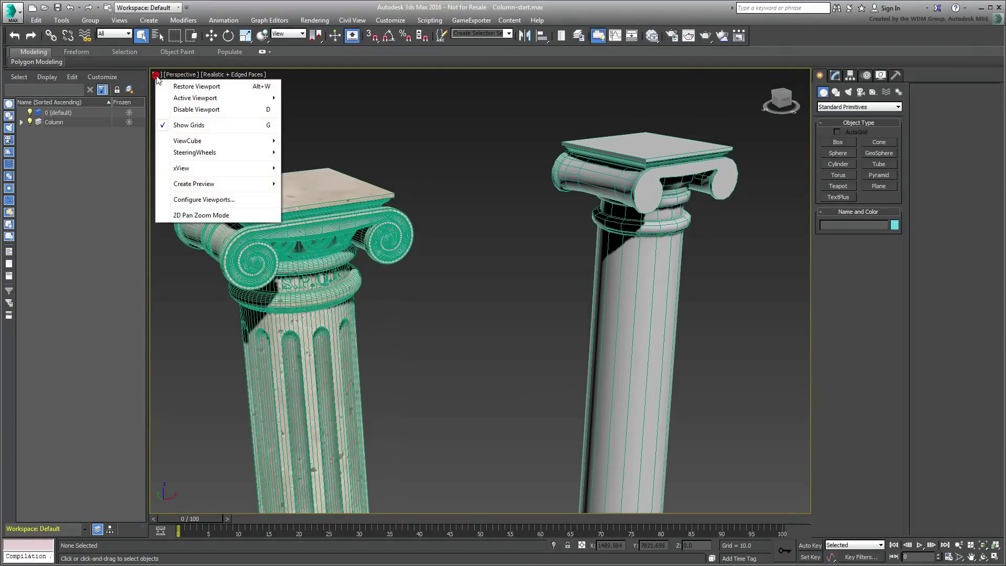
{"action": "left_click", "coordinate": [225, 198]}
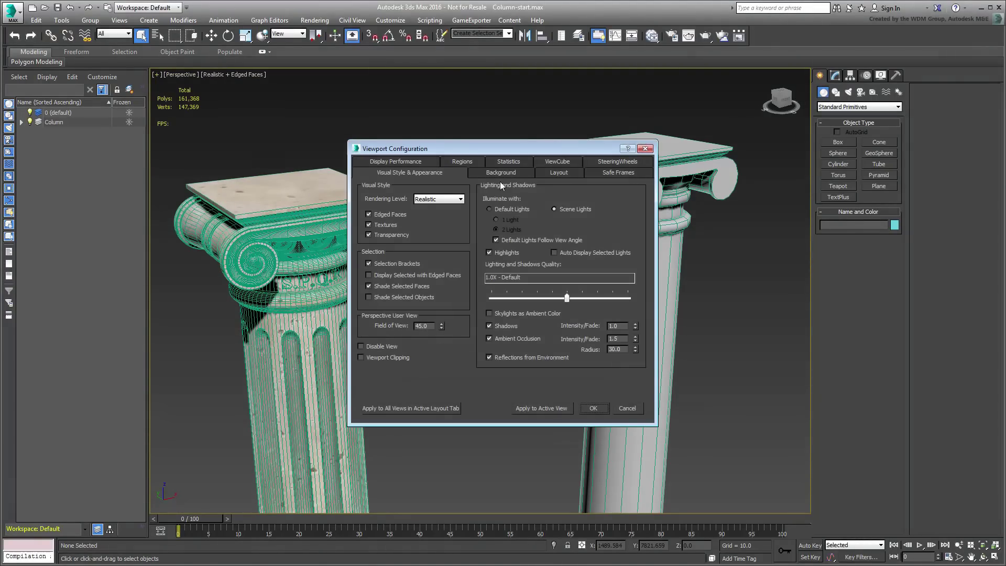
{"action": "left_click", "coordinate": [505, 159]}
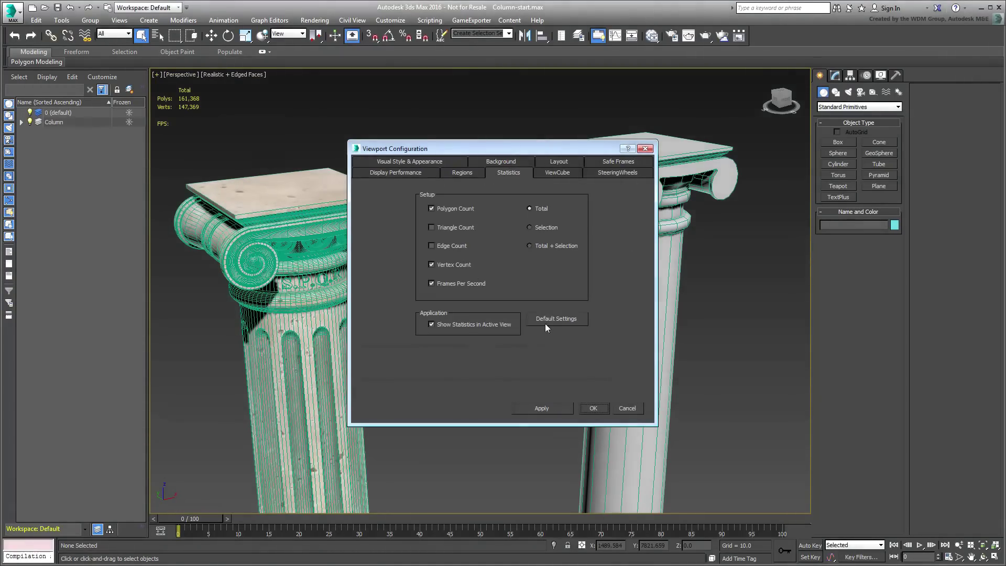
{"action": "left_click", "coordinate": [529, 246]}
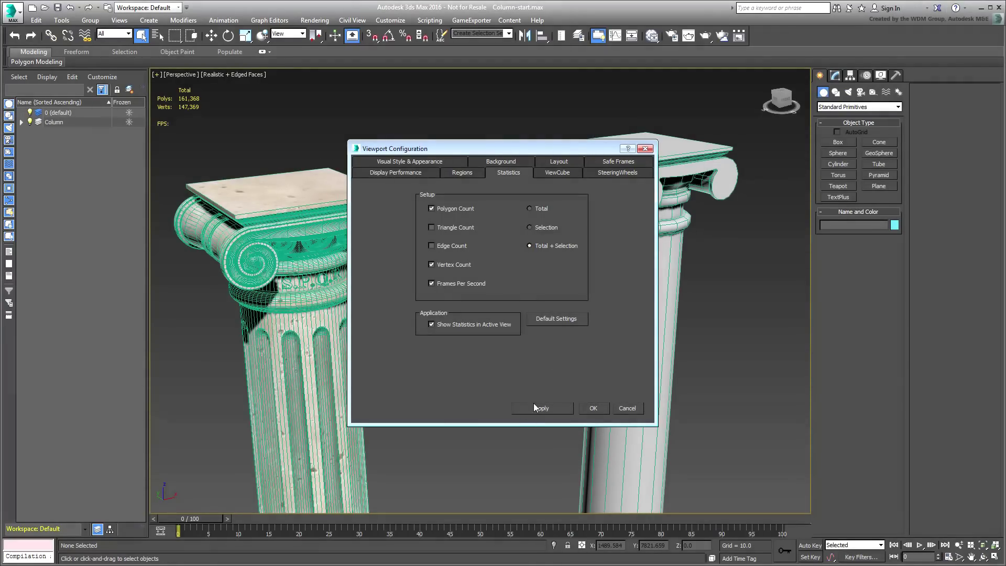
{"action": "left_click", "coordinate": [592, 407]}
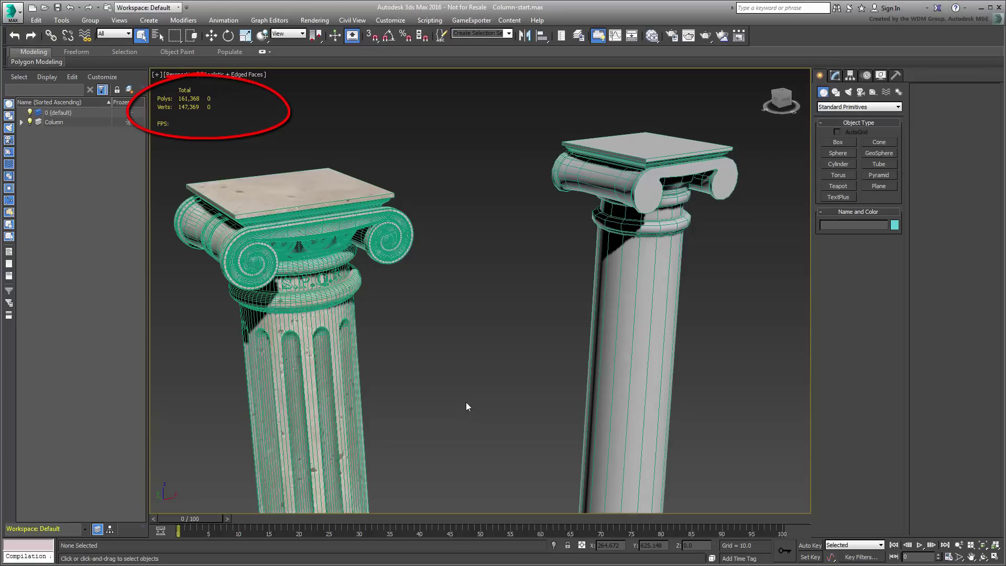
Select each column in turn to compare poly counts, then hide edged faces and frame both.
{"action": "left_click", "coordinate": [355, 390]}
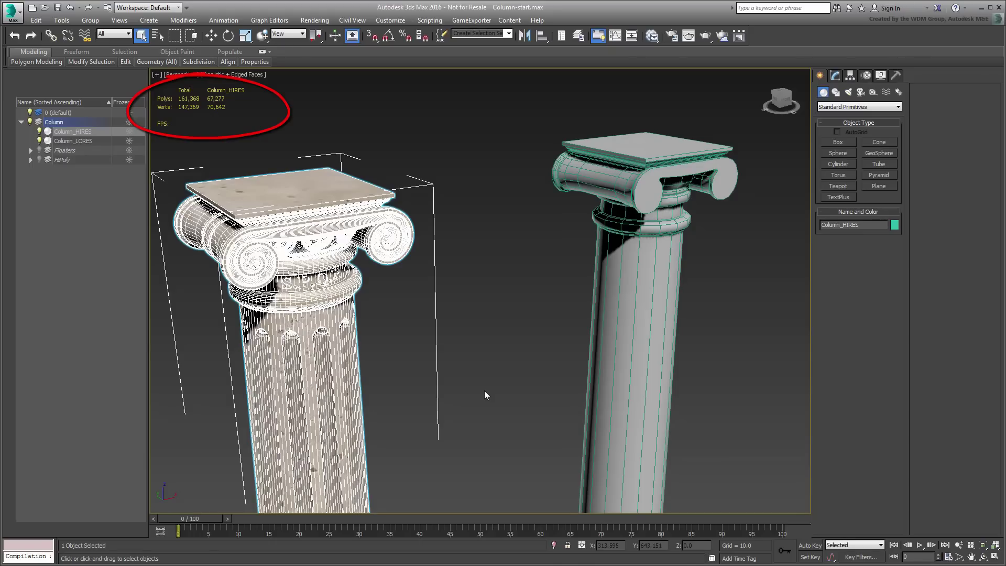
{"action": "left_click", "coordinate": [632, 350]}
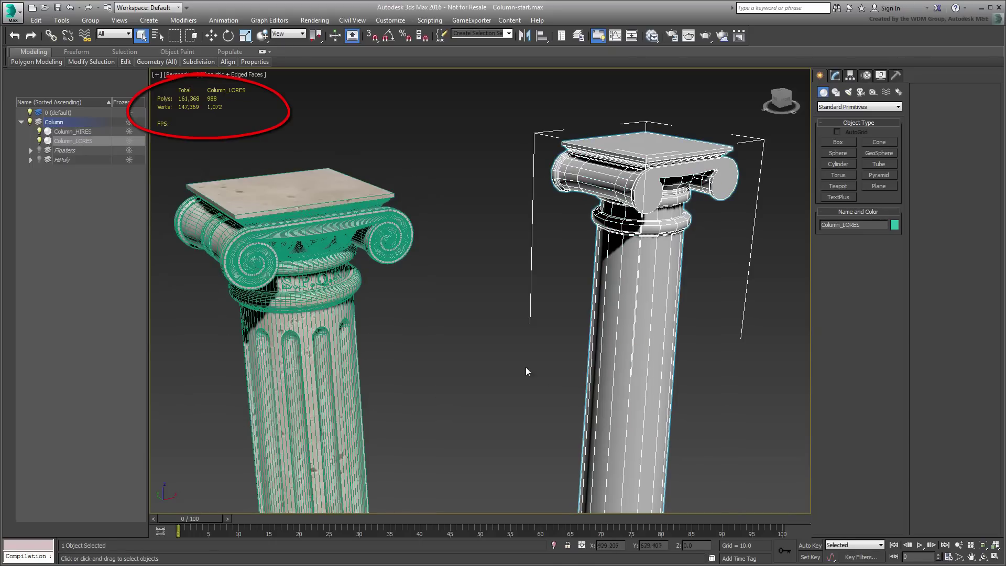
{"action": "left_click", "coordinate": [339, 382]}
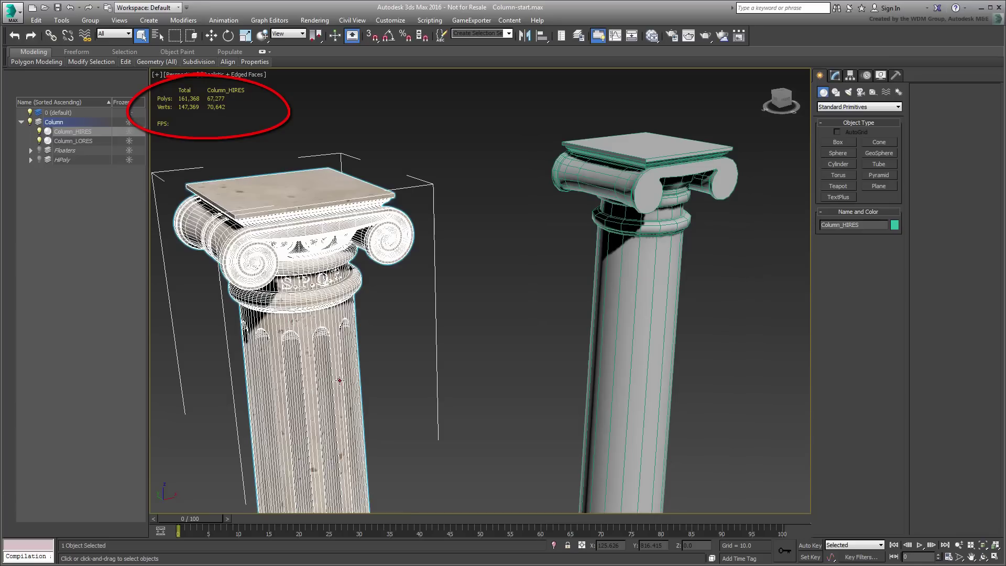
{"action": "left_click", "coordinate": [629, 360]}
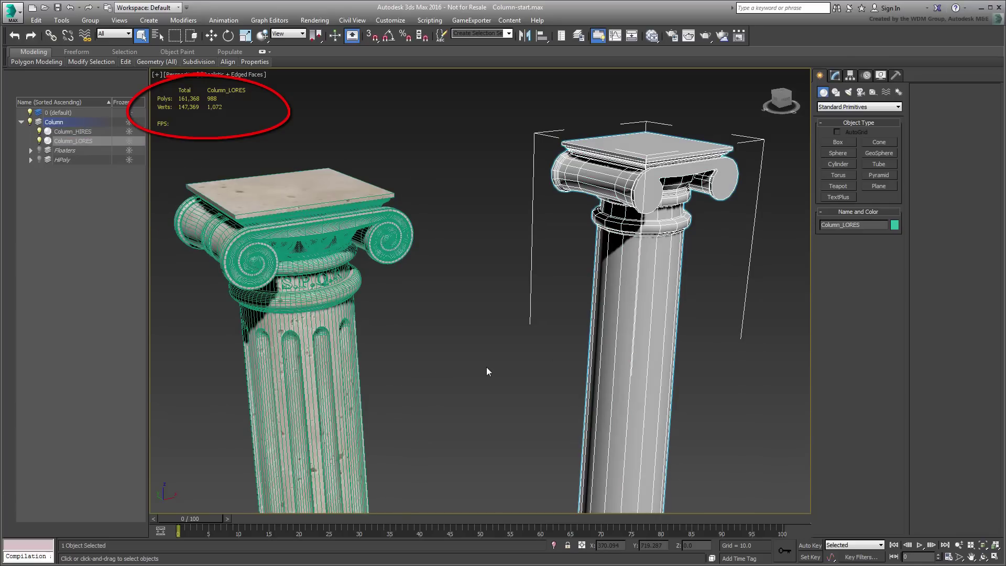
{"action": "key", "text": "F4"}
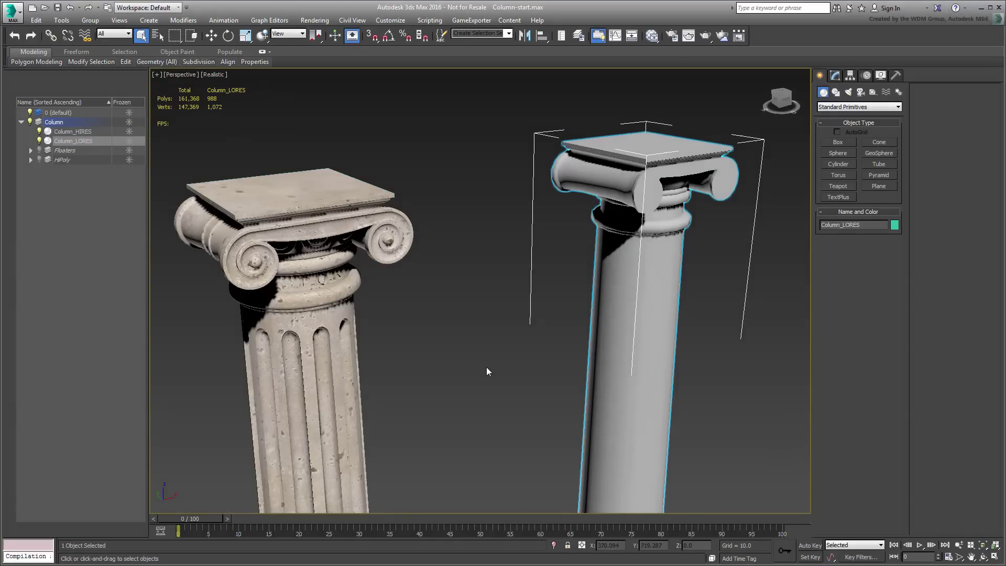
{"action": "scroll", "coordinate": [469, 344], "scroll_direction": "down", "scroll_amount": 2}
{"action": "scroll", "coordinate": [461, 353], "scroll_direction": "down", "scroll_amount": 2}
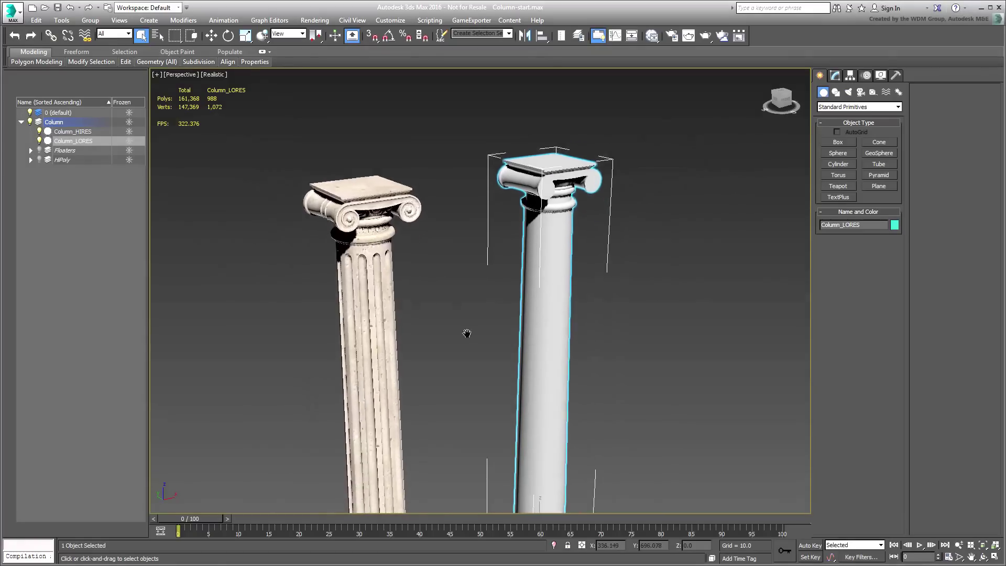
{"action": "middle_click_drag", "start_coordinate": [467, 334], "coordinate": [475, 287]}
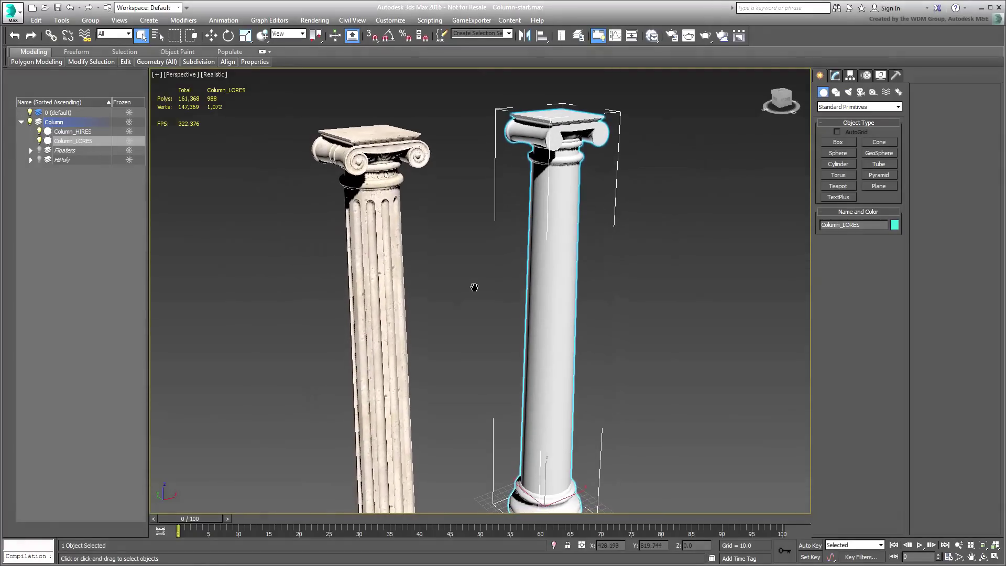
Deselect the column and open Normal-Map_Effect.max from Recent Documents, answering the save prompt.
{"action": "left_click", "coordinate": [466, 367]}
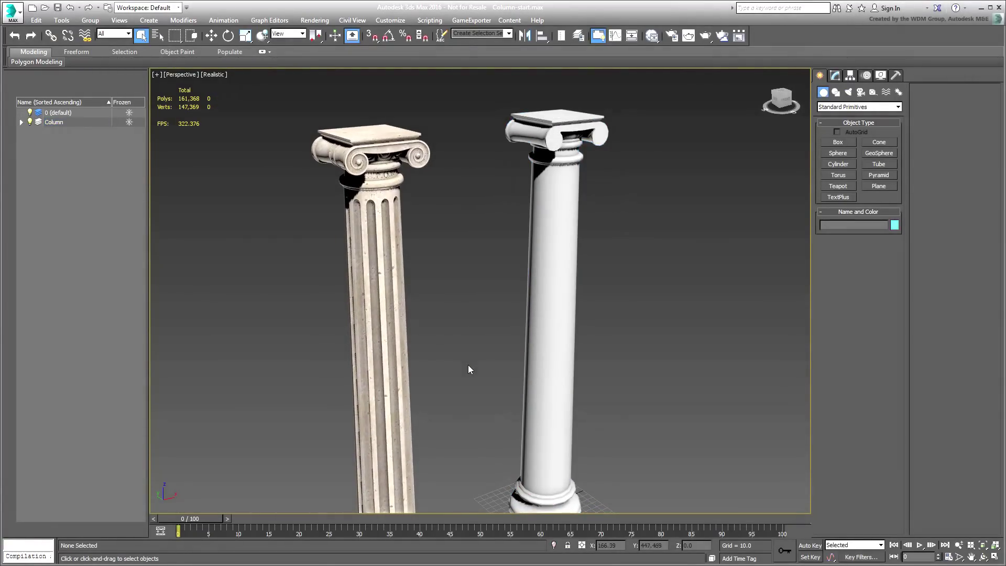
{"action": "left_click", "coordinate": [11, 11]}
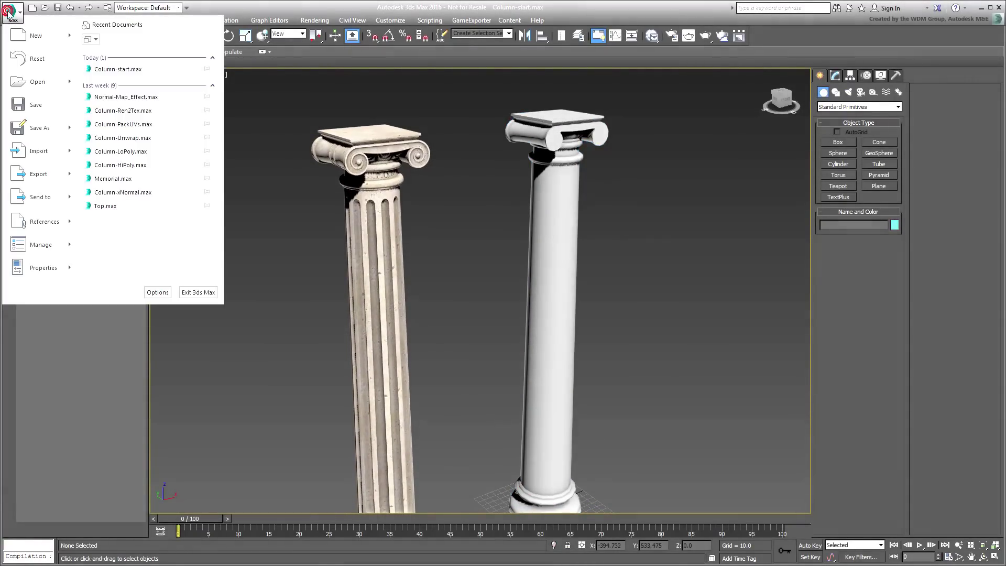
{"action": "left_click", "coordinate": [160, 101]}
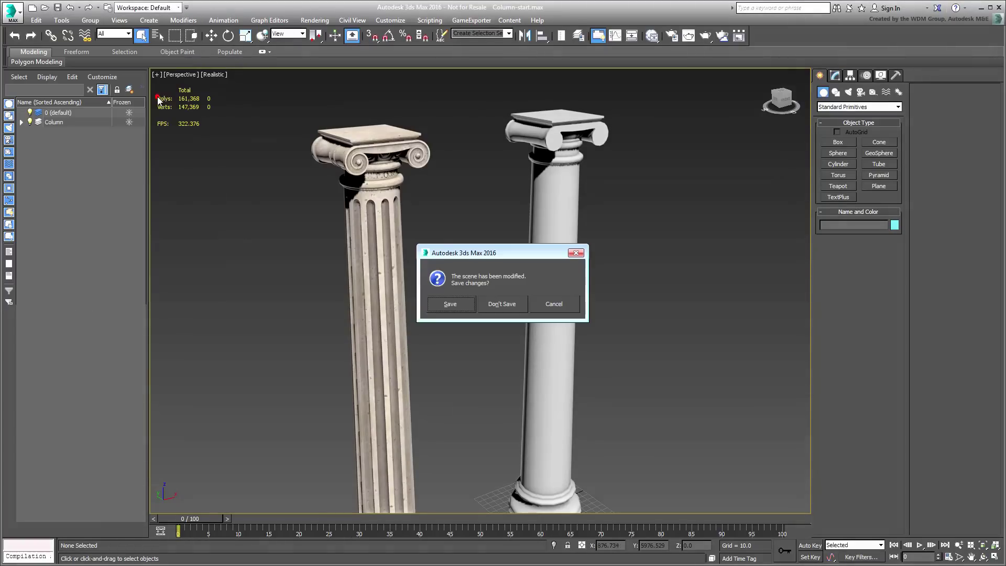
{"action": "left_click", "coordinate": [508, 314]}
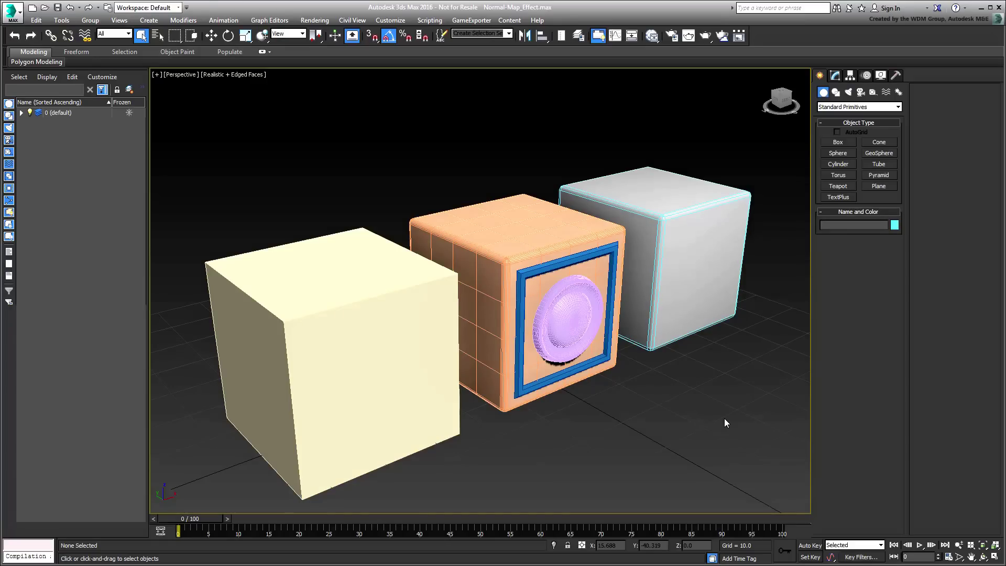
Add an Edit Mesh modifier to the yellow box, Box001.
{"action": "left_click", "coordinate": [343, 387]}
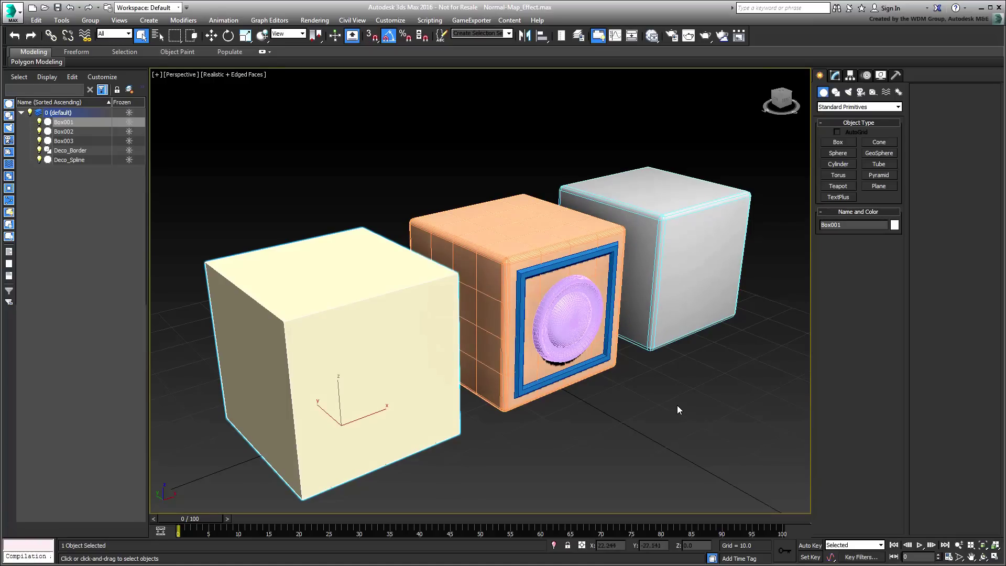
{"action": "left_click", "coordinate": [835, 75]}
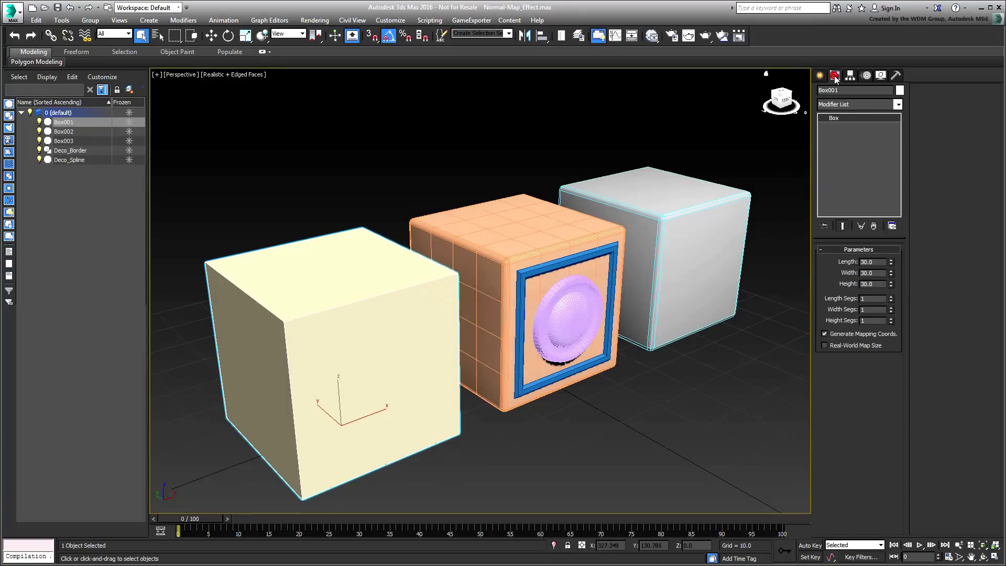
{"action": "left_click", "coordinate": [841, 105]}
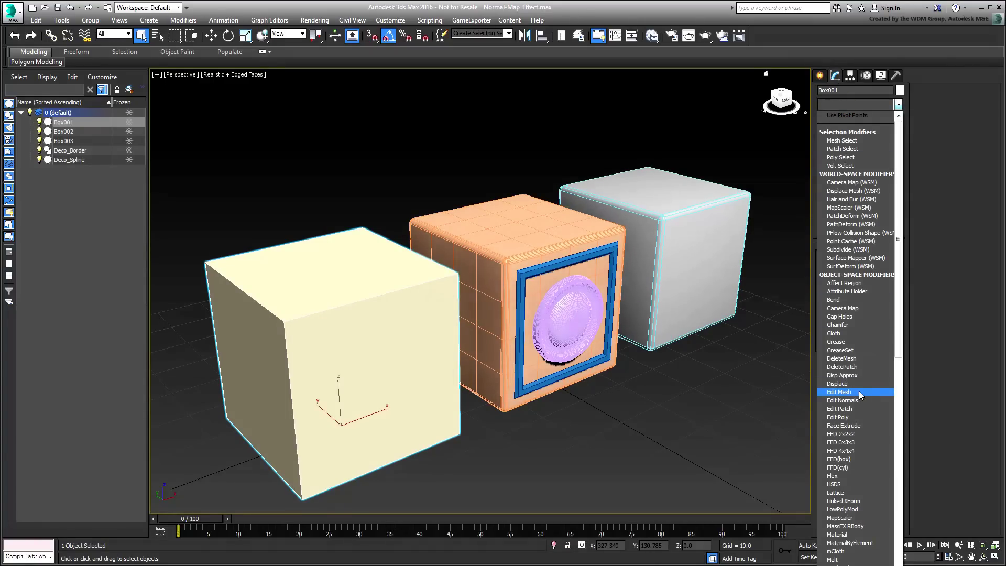
{"action": "left_click", "coordinate": [858, 391]}
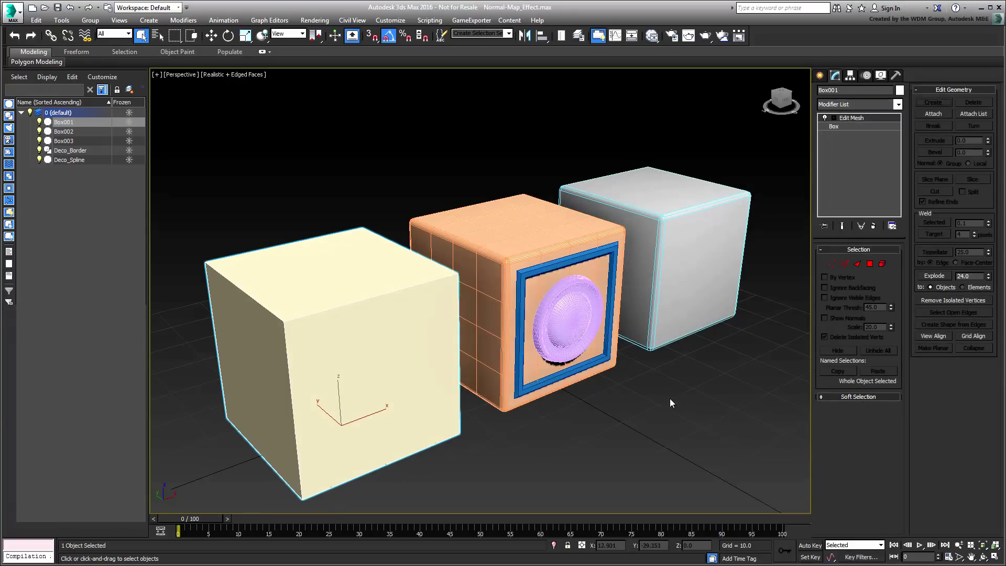
{"action": "scroll", "coordinate": [669, 399], "scroll_direction": "up", "scroll_amount": 2}
Enter Edge mode and select all 36 of the cube's edges.
{"action": "key", "text": "z"}
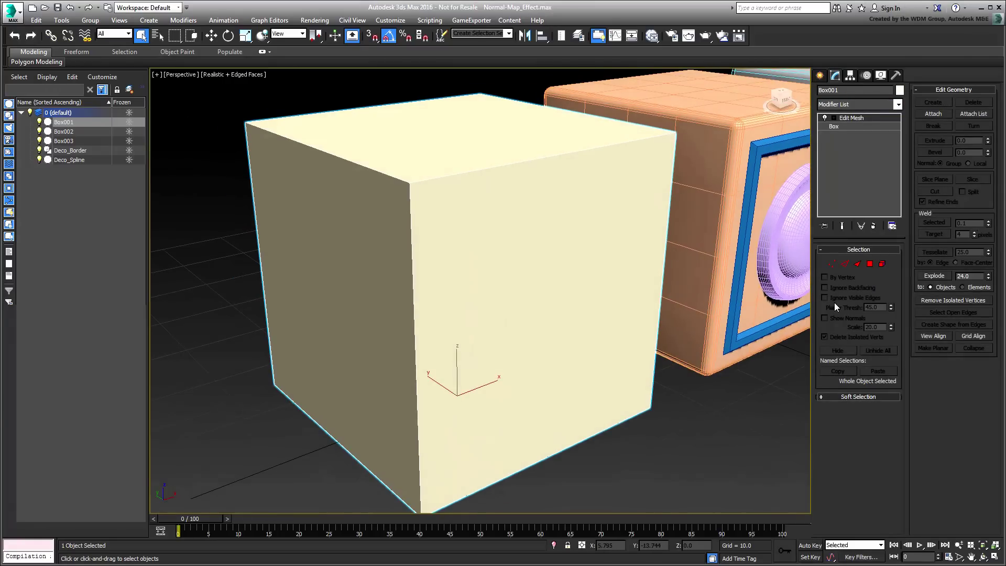
{"action": "left_click", "coordinate": [845, 264]}
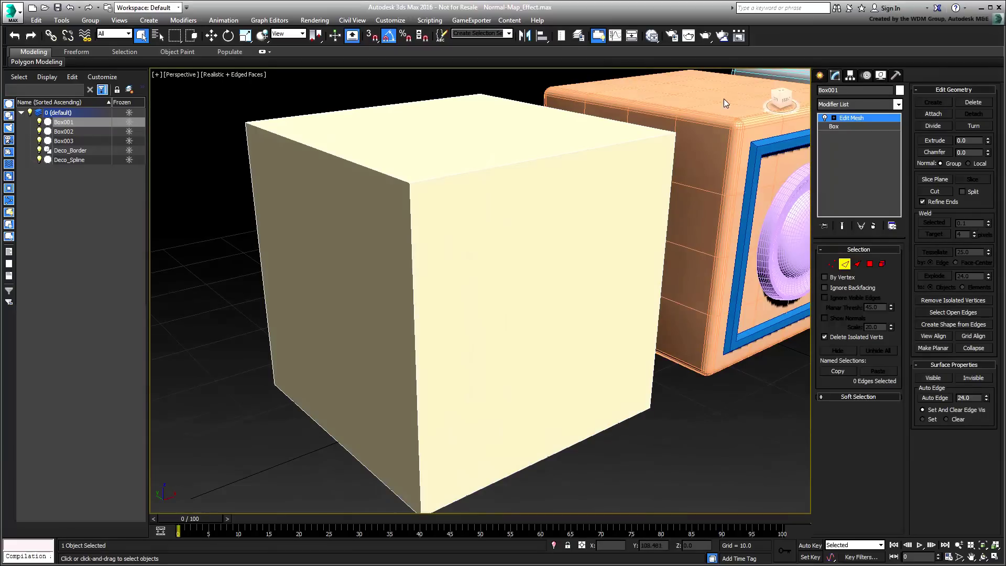
{"action": "left_click_drag", "start_coordinate": [724, 82], "coordinate": [235, 474]}
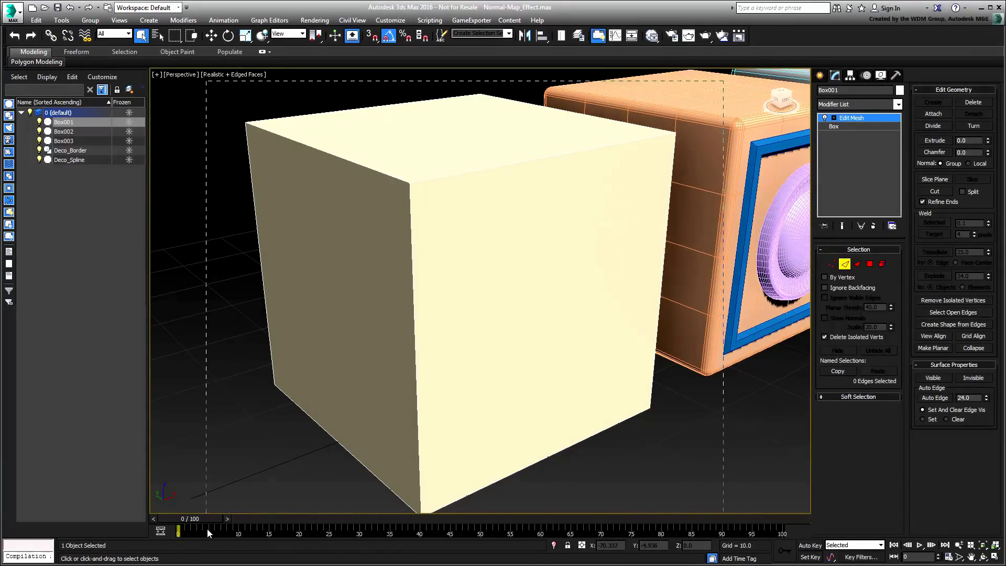
{"action": "left_click_drag", "start_coordinate": [207, 529], "coordinate": [207, 528]}
{"action": "middle_click_drag", "start_coordinate": [526, 341], "coordinate": [533, 332], "text": "alt"}
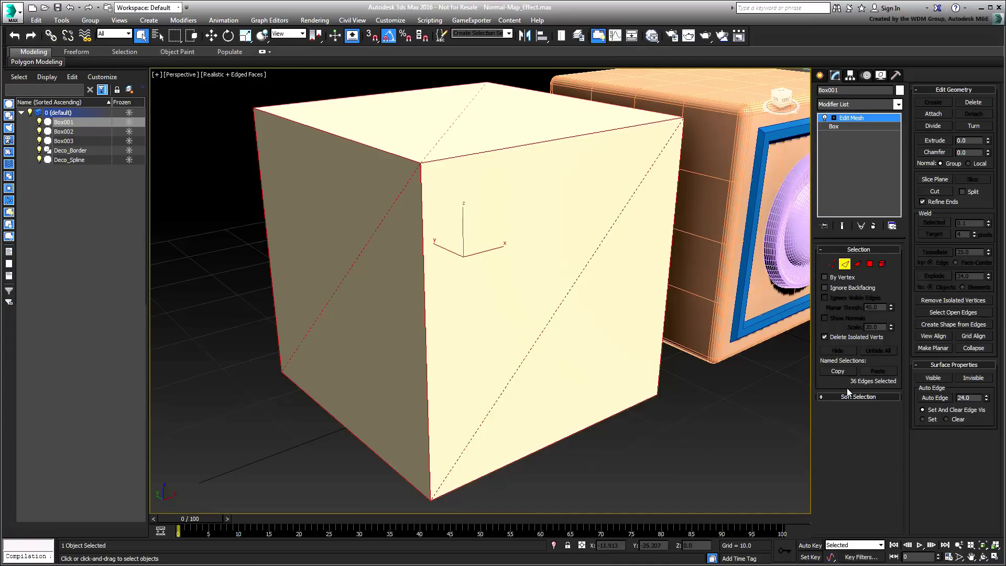
Make the selected diagonal edges visible, then deselect all edges.
{"action": "left_click", "coordinate": [934, 377]}
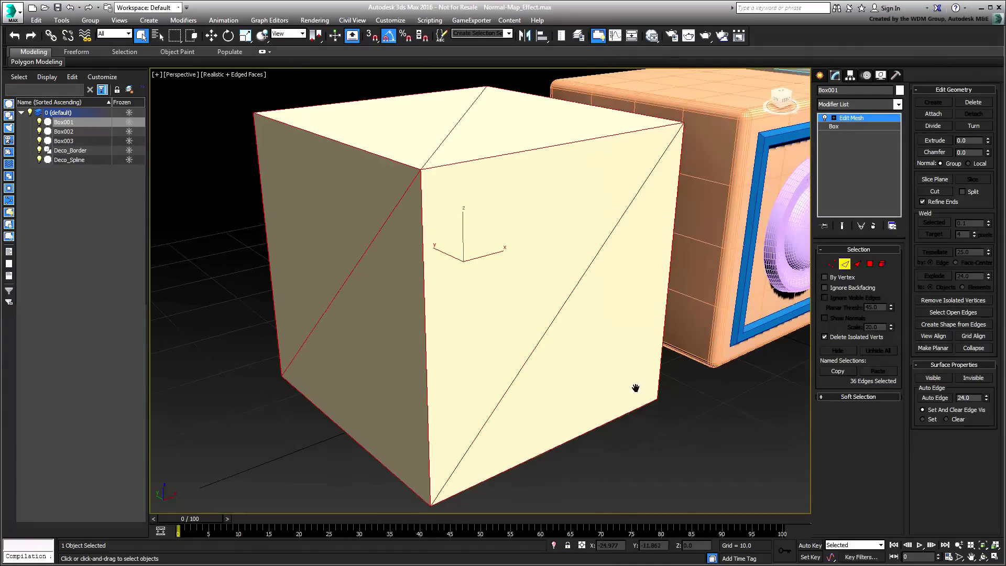
{"action": "mouse_move", "coordinate": [635, 393]}
{"action": "middle_mouse_down", "text": "alt"}
{"action": "mouse_move", "coordinate": [629, 404]}
{"action": "mouse_move", "coordinate": [685, 446]}
{"action": "middle_mouse_up", "text": "alt"}
{"action": "left_click", "coordinate": [682, 430]}
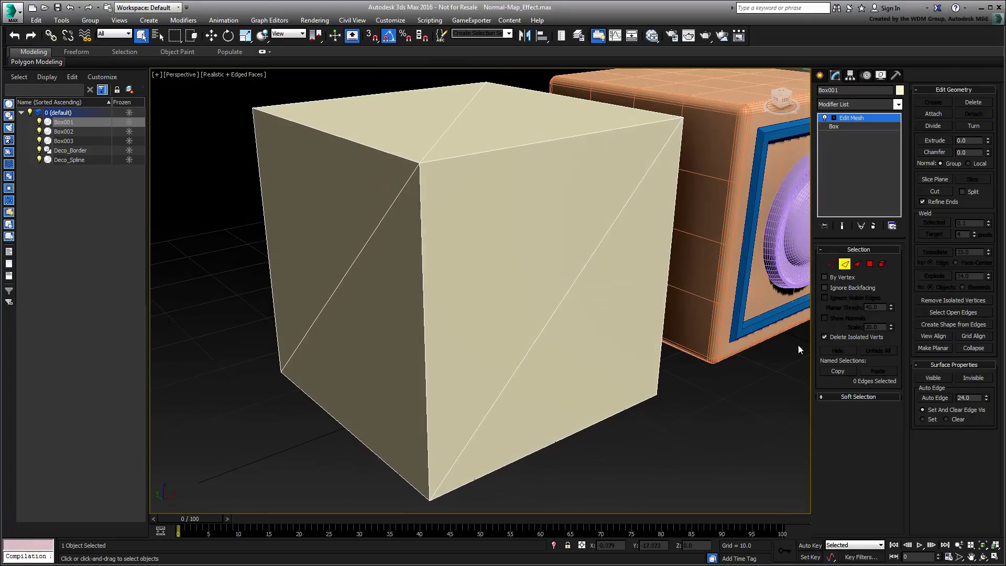
In Polygon mode, show face normals and select the triangles of two cube sides.
{"action": "left_click", "coordinate": [869, 265]}
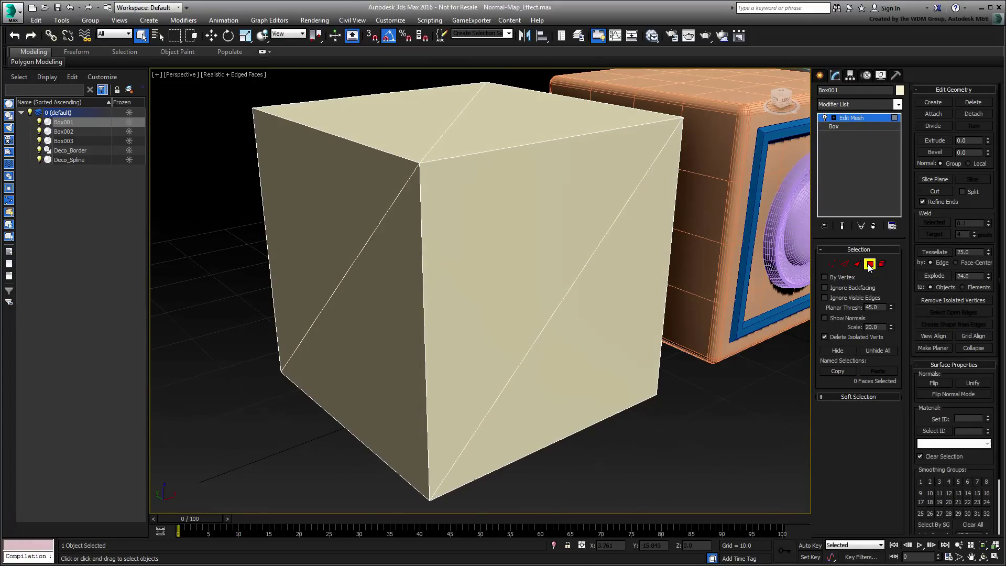
{"action": "left_click", "coordinate": [824, 318]}
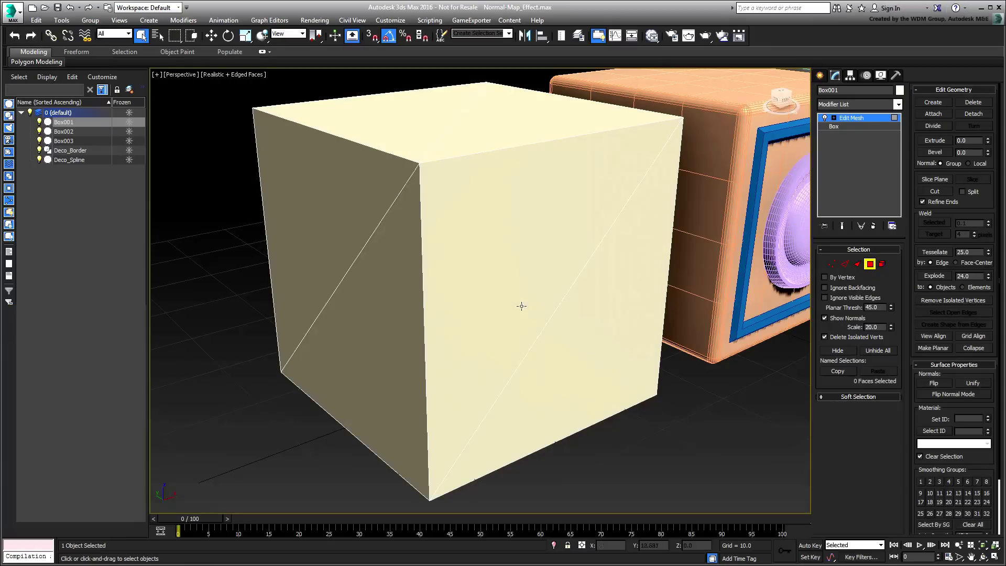
{"action": "left_click", "coordinate": [519, 294]}
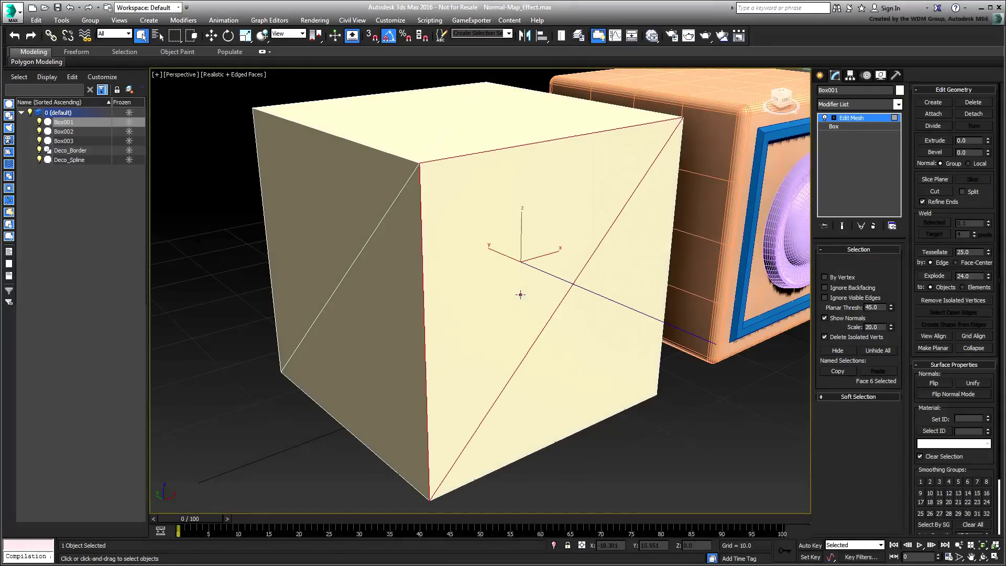
{"action": "left_click", "coordinate": [588, 348], "text": "ctrl"}
{"action": "left_click", "coordinate": [485, 133], "text": "ctrl"}
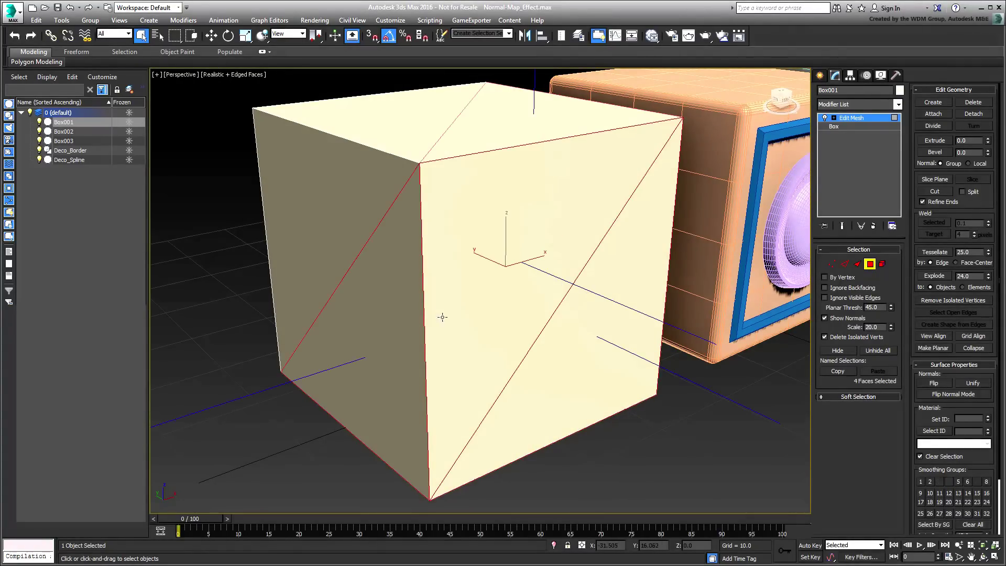
{"action": "scroll", "coordinate": [442, 317], "scroll_direction": "down", "scroll_amount": 3}
{"action": "scroll", "coordinate": [464, 342], "scroll_direction": "up", "scroll_amount": 1}
{"action": "middle_click_drag", "start_coordinate": [465, 342], "coordinate": [466, 308]}
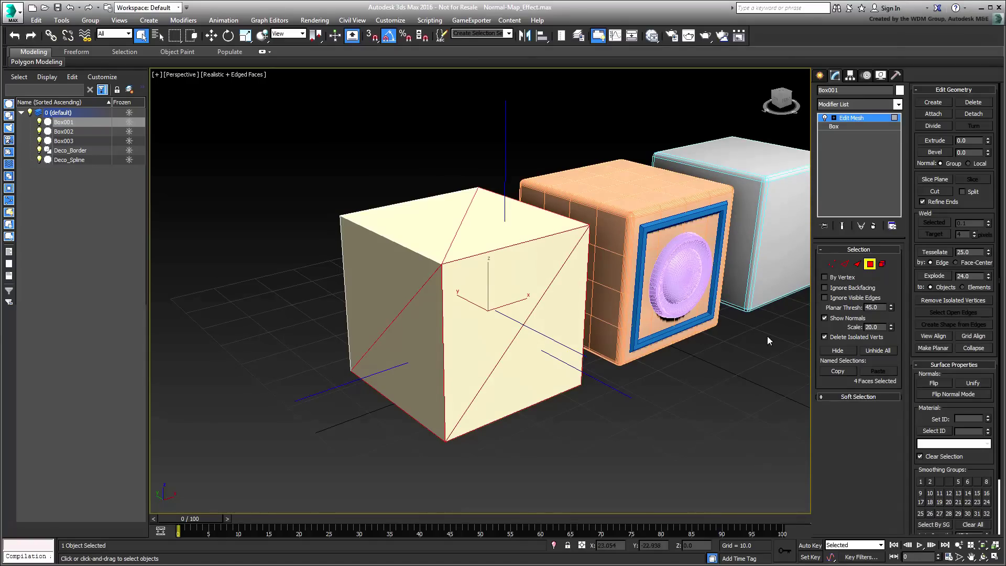
In Vertex mode, show normals and select the cube's top front corner vertex.
{"action": "left_click", "coordinate": [832, 265]}
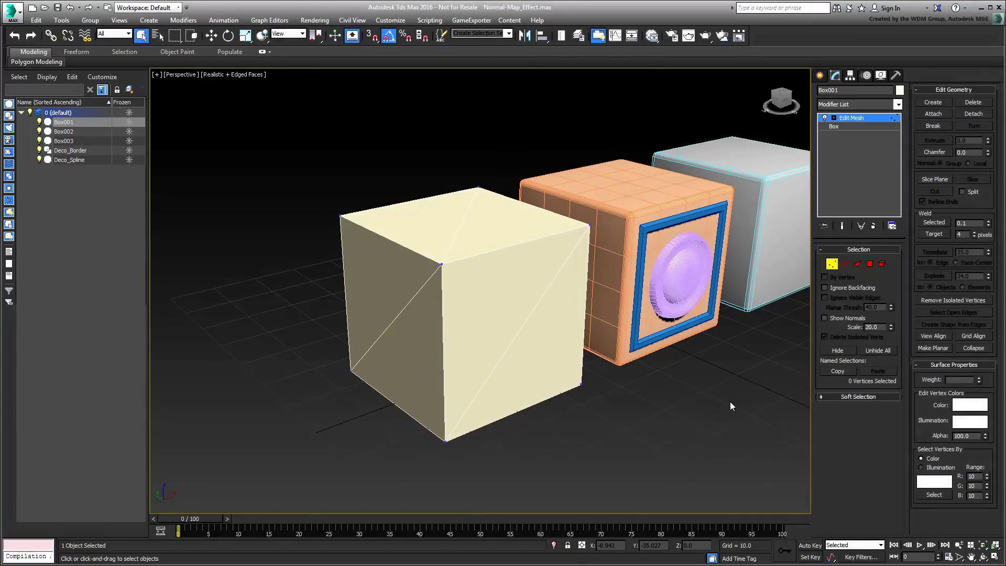
{"action": "left_click", "coordinate": [824, 318]}
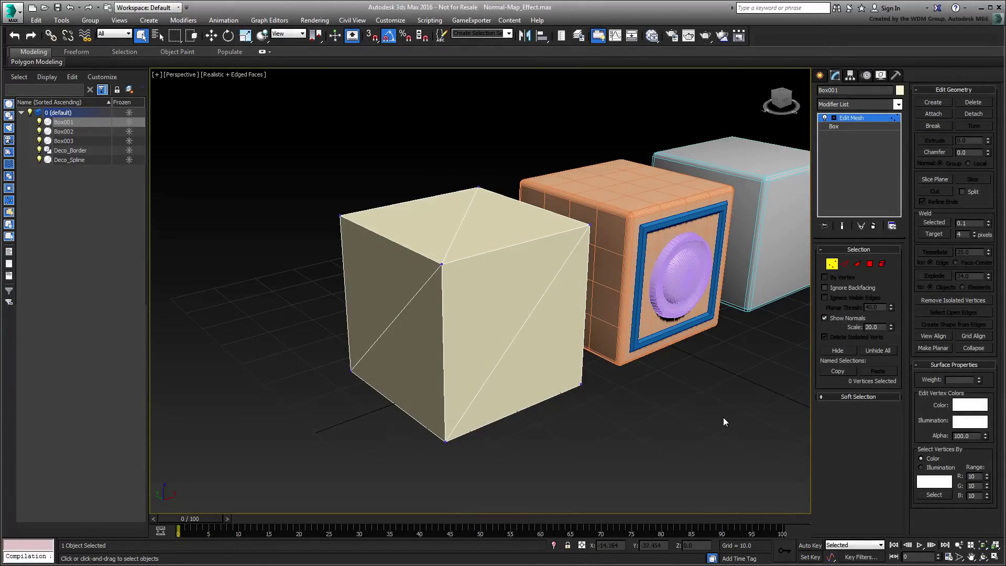
{"action": "left_click", "coordinate": [442, 264]}
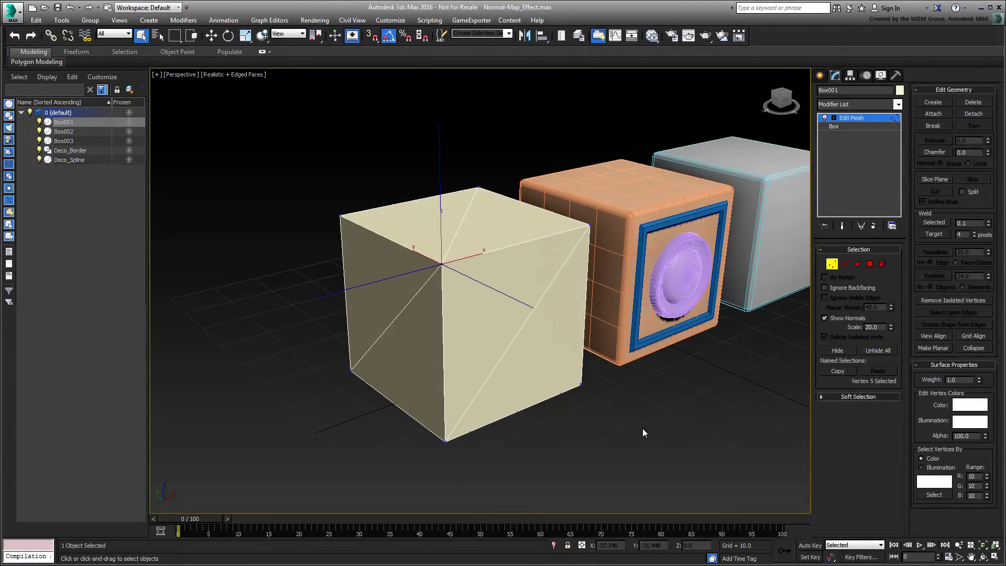
{"action": "middle_click_drag", "start_coordinate": [617, 402], "coordinate": [620, 402], "text": "alt"}
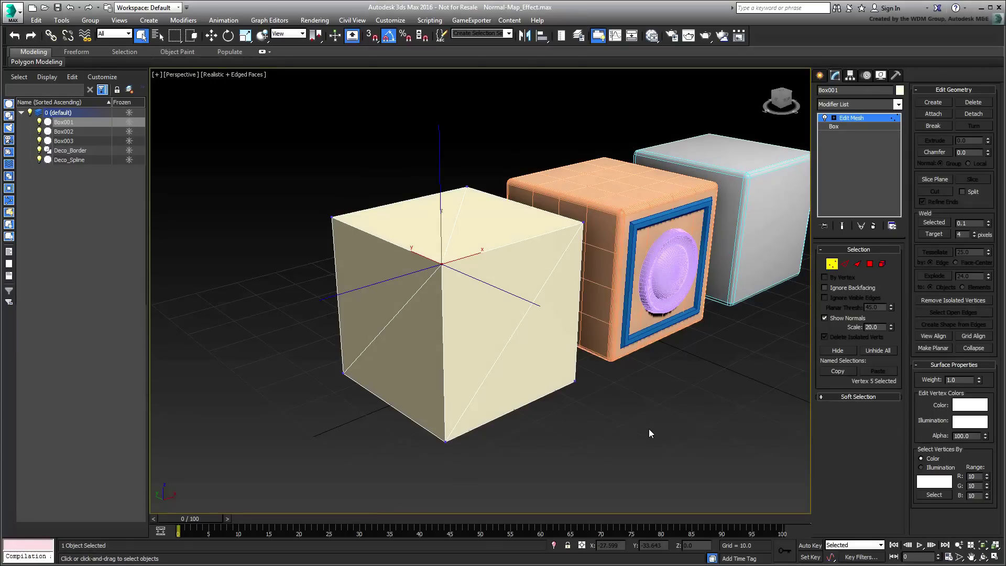
Exit vertex mode, deselect the cube, and turn off Edged Faces to see its shading.
{"action": "left_click", "coordinate": [830, 265]}
{"action": "left_click", "coordinate": [593, 417]}
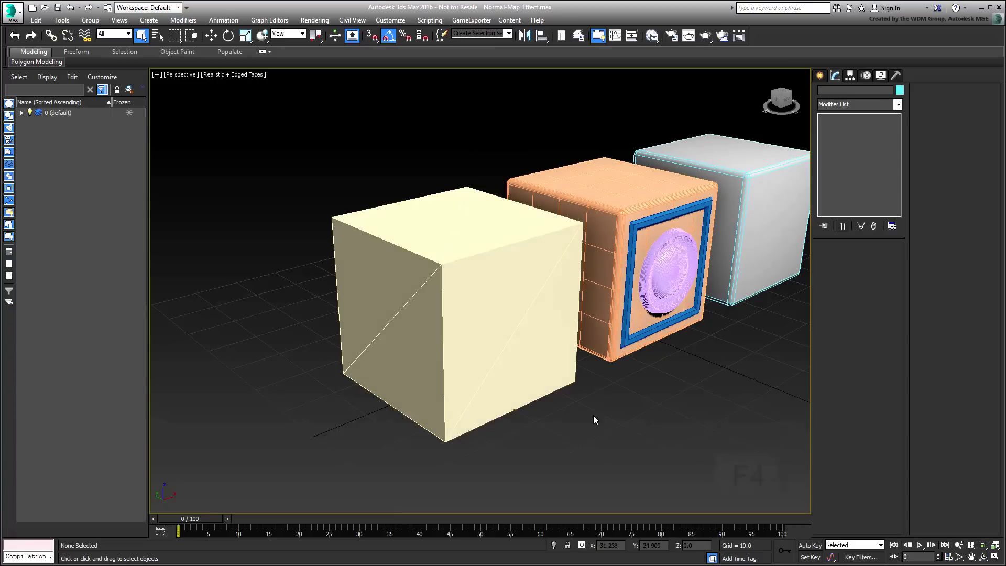
{"action": "key", "text": "F4"}
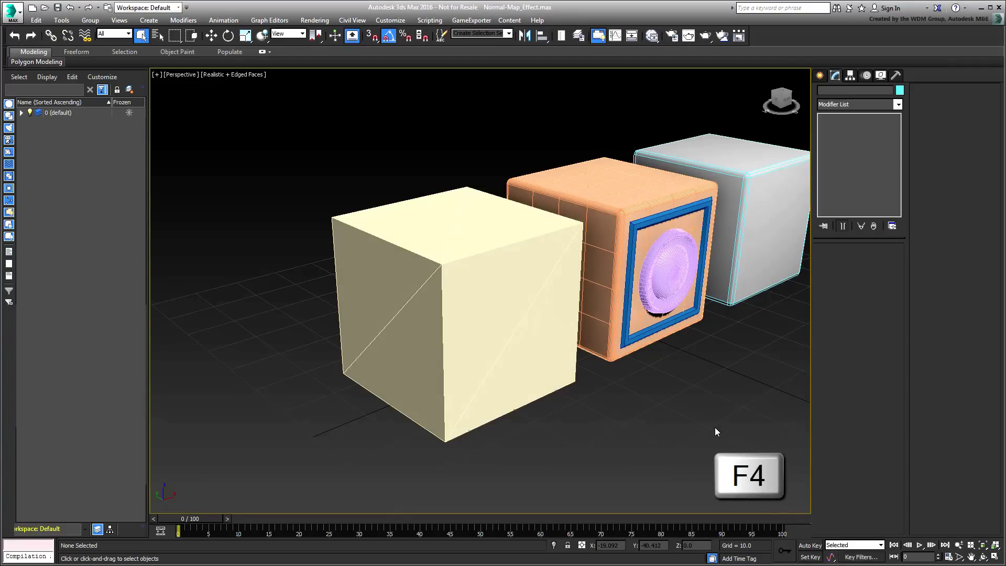
{"action": "scroll", "coordinate": [498, 323], "scroll_direction": "up", "scroll_amount": 3}
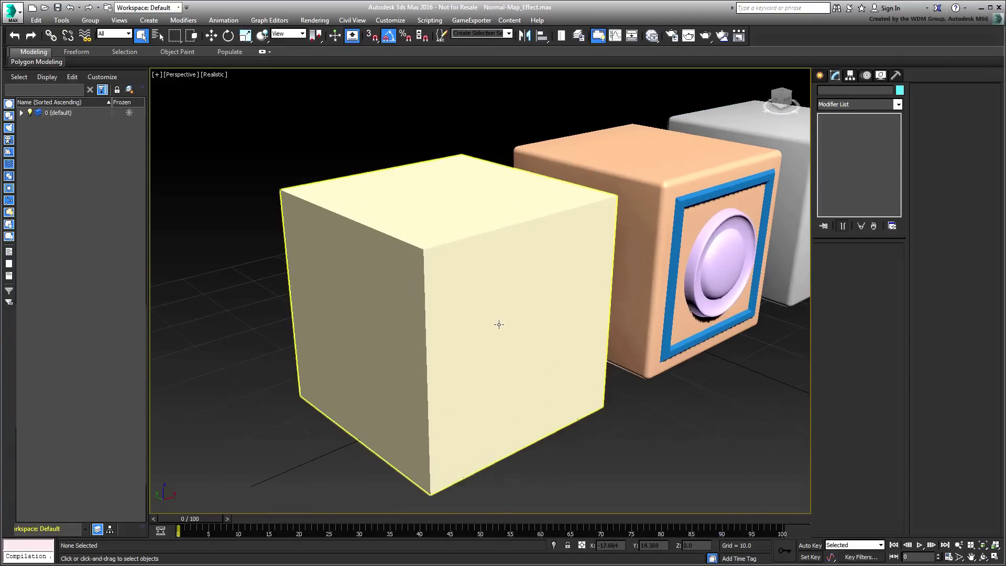
{"action": "middle_click_drag", "start_coordinate": [498, 324], "coordinate": [653, 428], "text": "alt"}
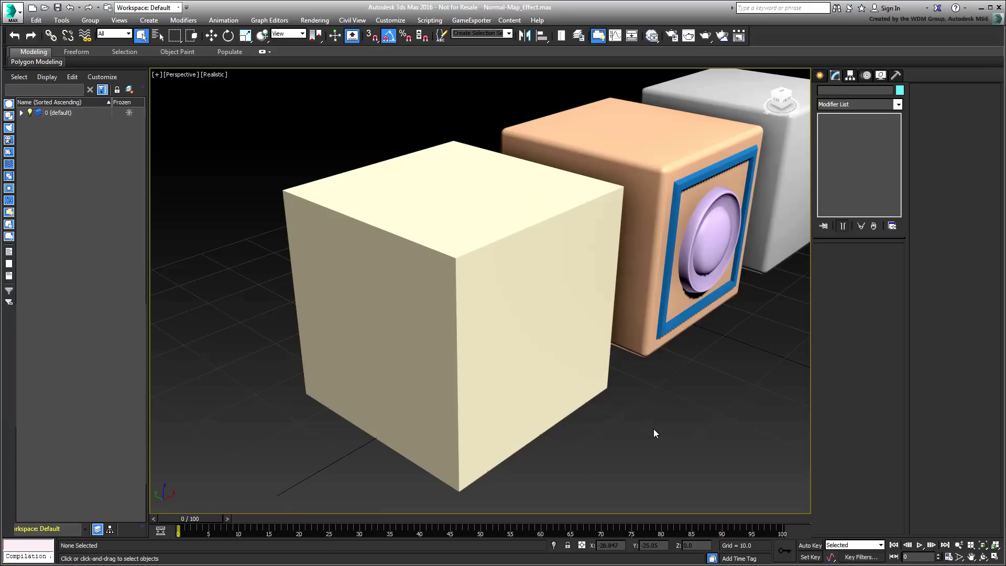
Assign Box001's top and front-right triangles to smoothing group 30, then return to object level.
{"action": "left_click", "coordinate": [548, 383]}
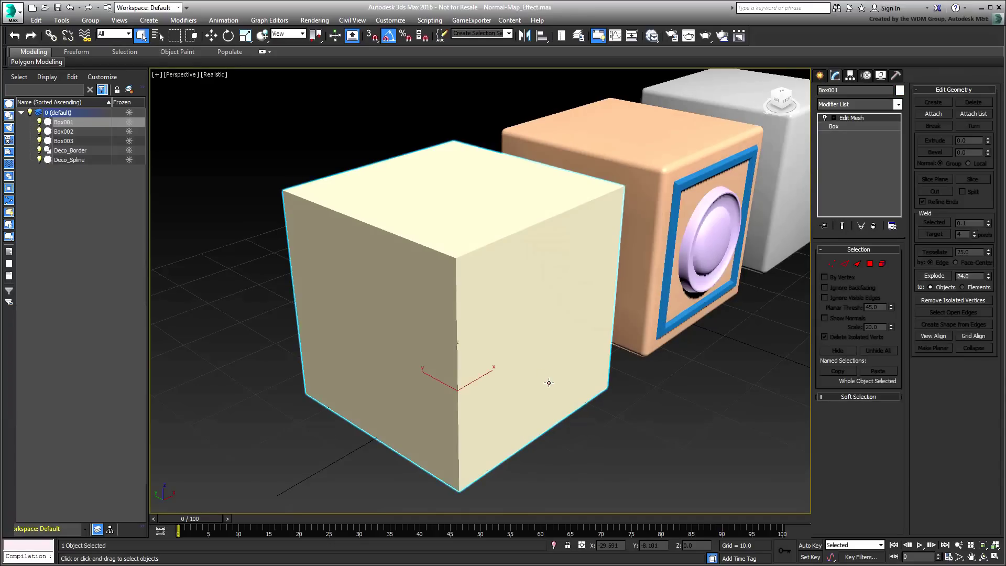
{"action": "left_click", "coordinate": [856, 265]}
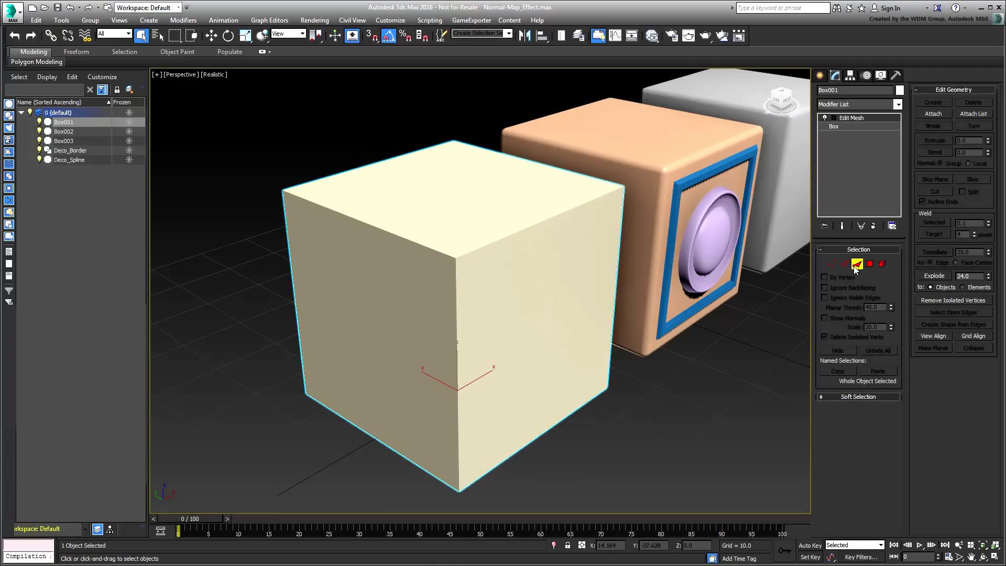
{"action": "key", "text": "F4"}
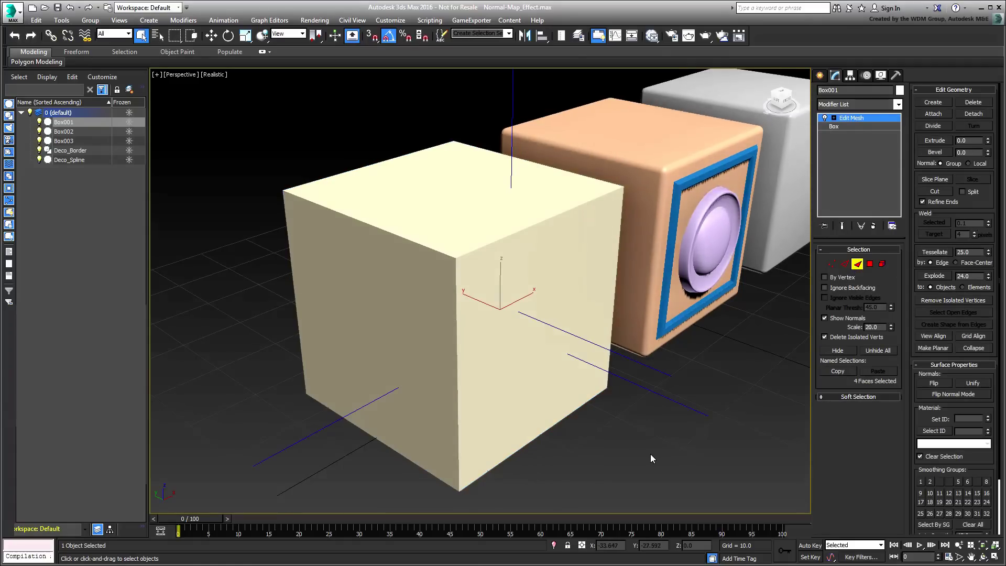
{"action": "left_click", "coordinate": [643, 448]}
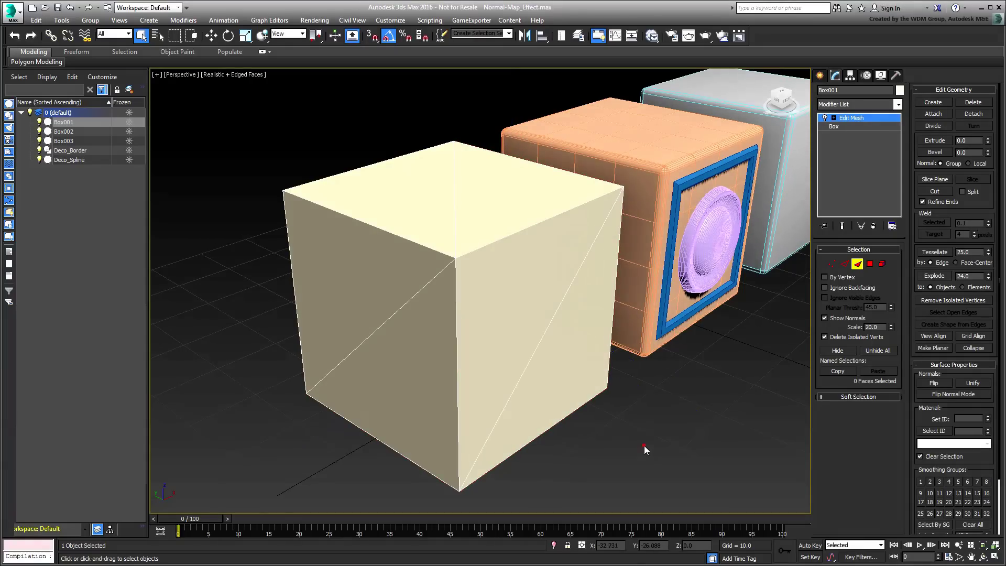
{"action": "left_click", "coordinate": [433, 200]}
{"action": "left_click", "coordinate": [485, 220], "text": "ctrl"}
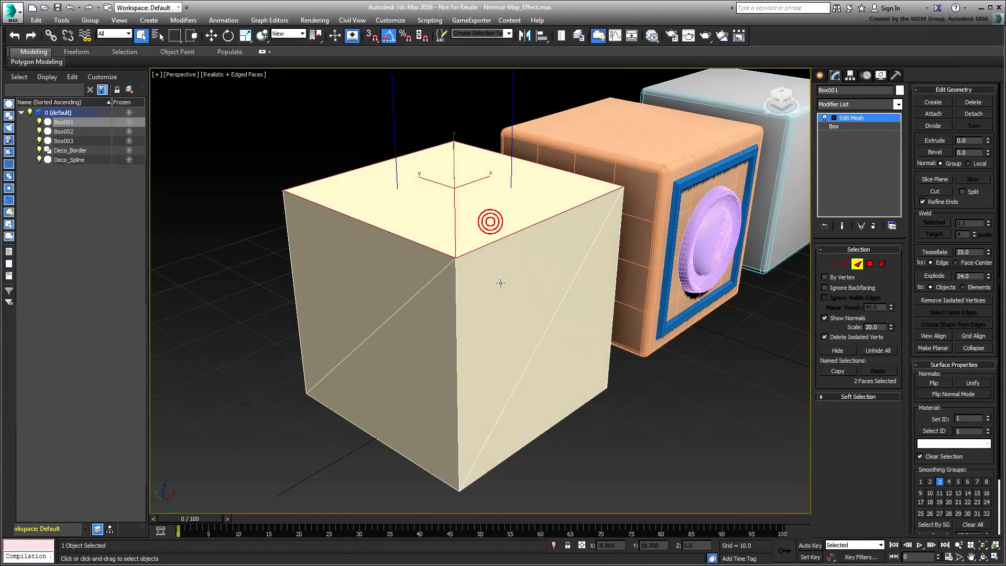
{"action": "left_click", "coordinate": [503, 283], "text": "ctrl"}
{"action": "left_click", "coordinate": [545, 379], "text": "ctrl"}
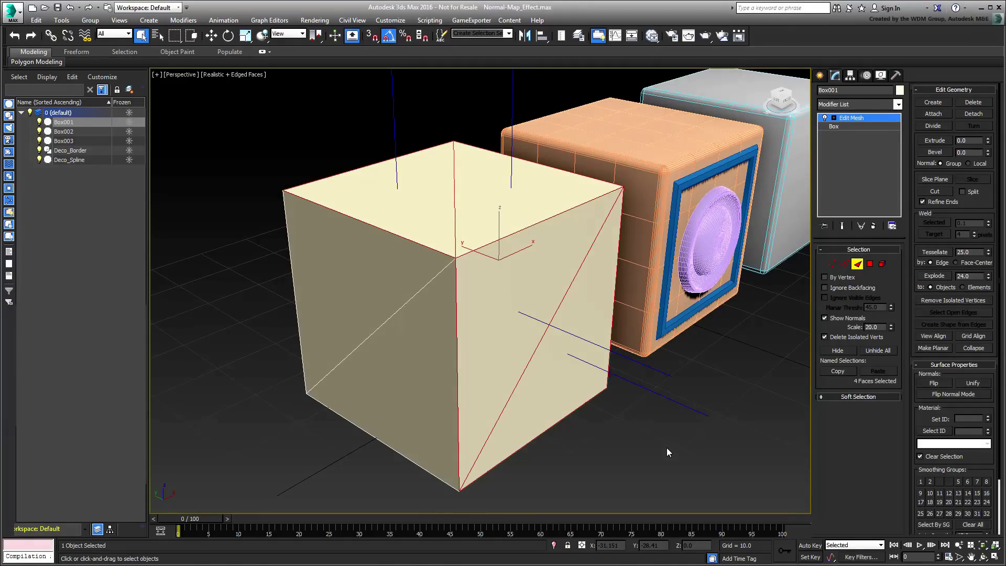
{"action": "left_click", "coordinate": [966, 513]}
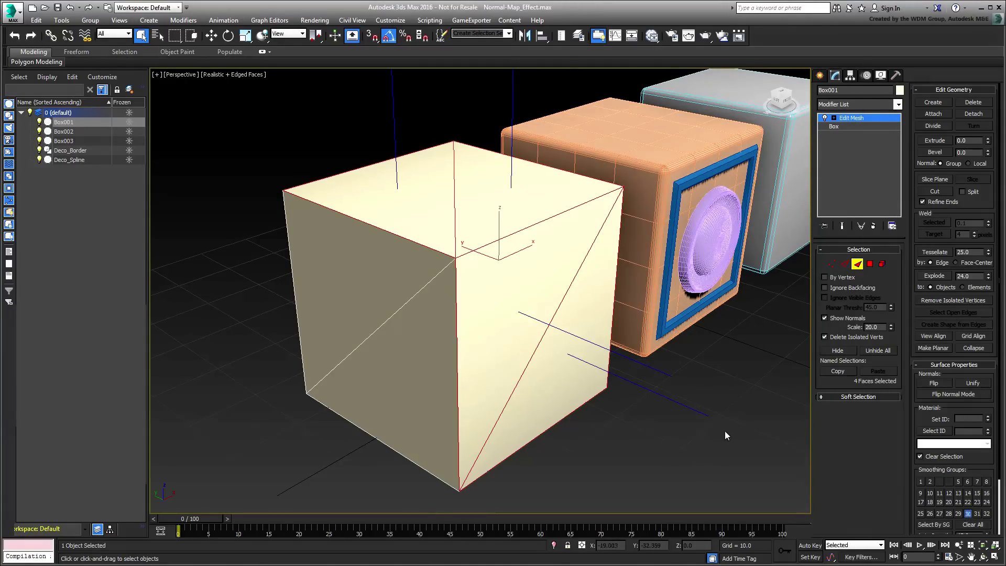
{"action": "left_click", "coordinate": [857, 264]}
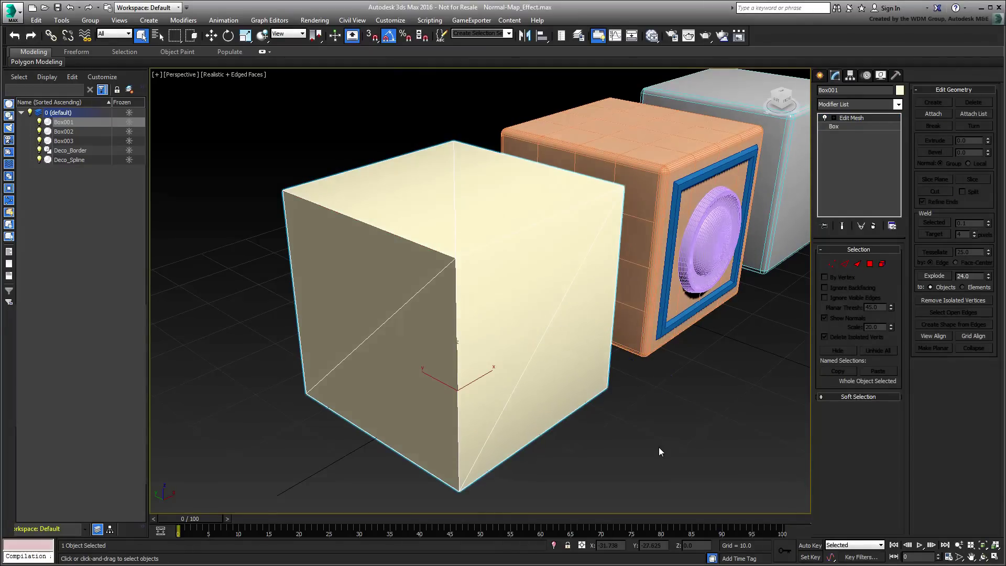
Hide edged faces and enter Vertex mode to view vertex 5's normal on the smoothed cube.
{"action": "key", "text": "F4"}
{"action": "mouse_move", "coordinate": [658, 447]}
{"action": "middle_mouse_down", "text": "alt"}
{"action": "mouse_move", "coordinate": [625, 420]}
{"action": "mouse_move", "coordinate": [625, 432]}
{"action": "middle_mouse_up", "text": "alt"}
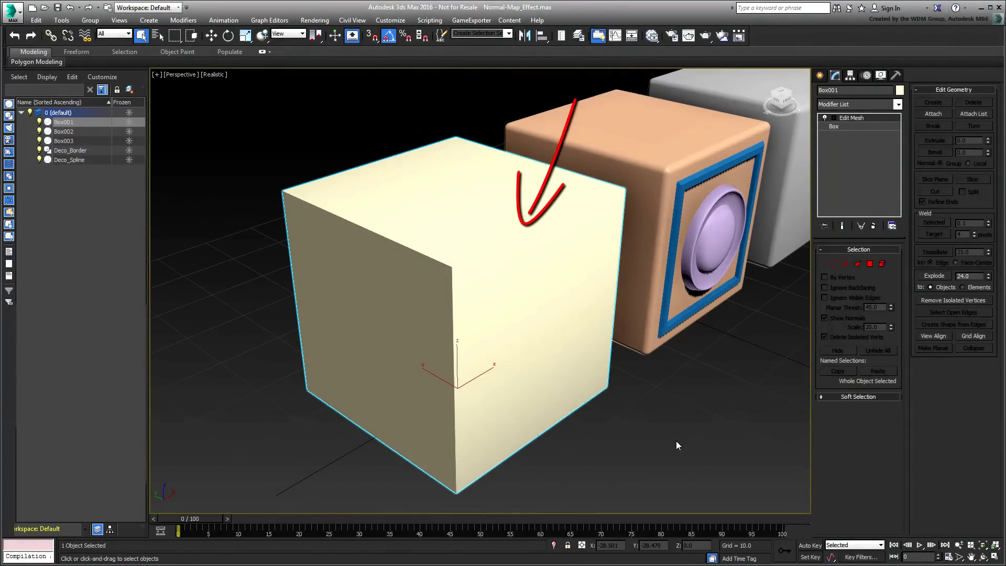
{"action": "left_click", "coordinate": [830, 265]}
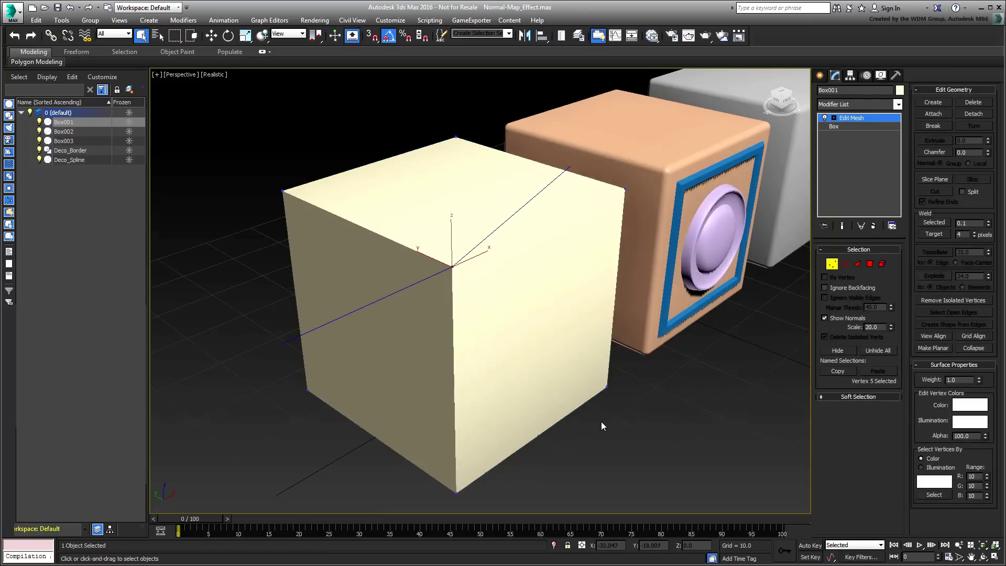
{"action": "mouse_move", "coordinate": [601, 422]}
{"action": "middle_mouse_down", "text": "alt"}
{"action": "mouse_move", "coordinate": [595, 359]}
{"action": "mouse_move", "coordinate": [622, 404]}
{"action": "mouse_move", "coordinate": [608, 391]}
{"action": "mouse_move", "coordinate": [633, 380]}
{"action": "mouse_move", "coordinate": [627, 397]}
{"action": "middle_mouse_up", "text": "alt"}
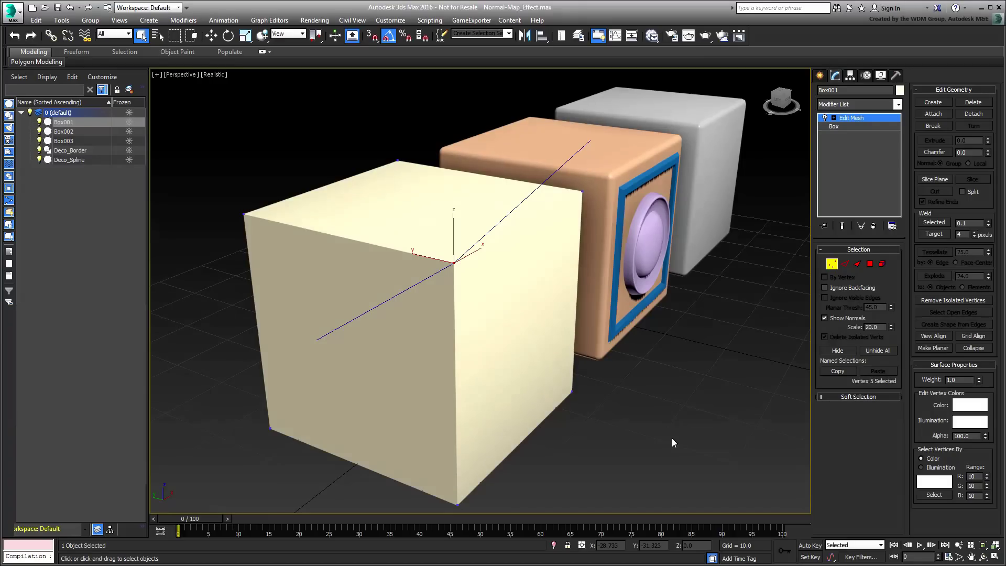
Exit vertex mode, turn on Edged Faces, and select the orange Box002 to reveal its dense mesh.
{"action": "left_click", "coordinate": [833, 266]}
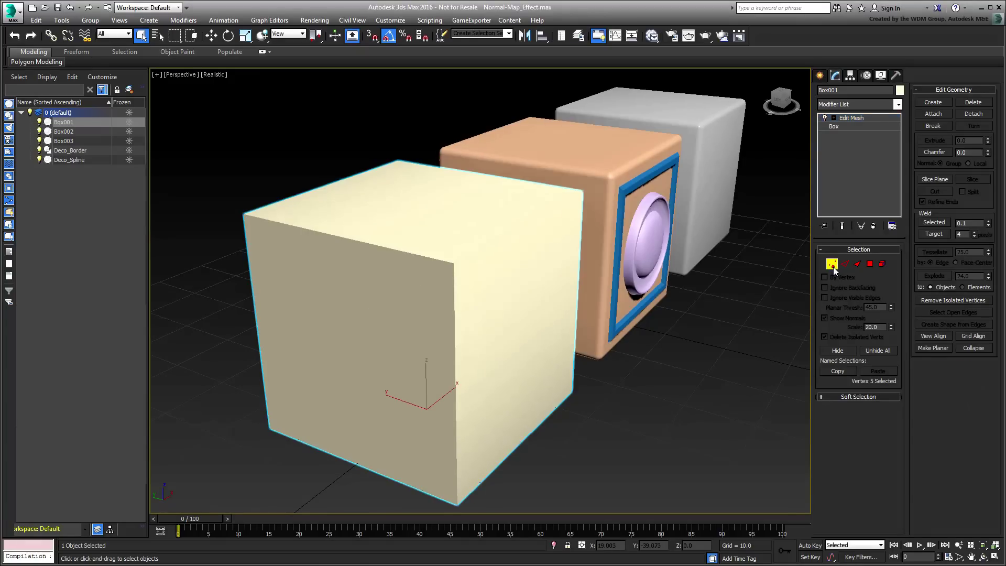
{"action": "scroll", "coordinate": [698, 417], "scroll_direction": "up", "scroll_amount": 3}
{"action": "mouse_move", "coordinate": [514, 418]}
{"action": "middle_mouse_down"}
{"action": "mouse_move", "coordinate": [579, 444]}
{"action": "mouse_move", "coordinate": [563, 424]}
{"action": "mouse_move", "coordinate": [578, 427]}
{"action": "middle_mouse_up"}
{"action": "key", "text": "F4"}
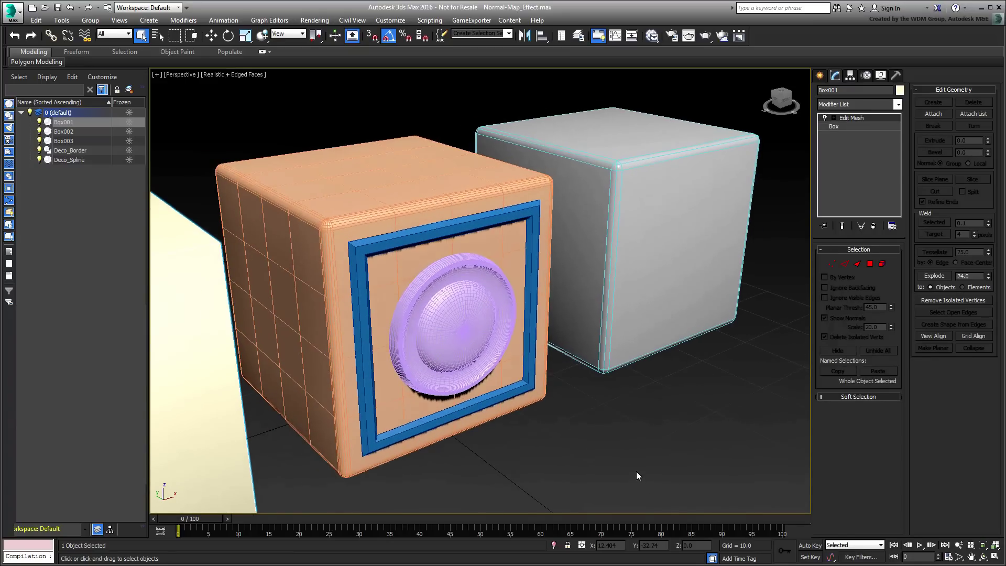
{"action": "left_click", "coordinate": [327, 386]}
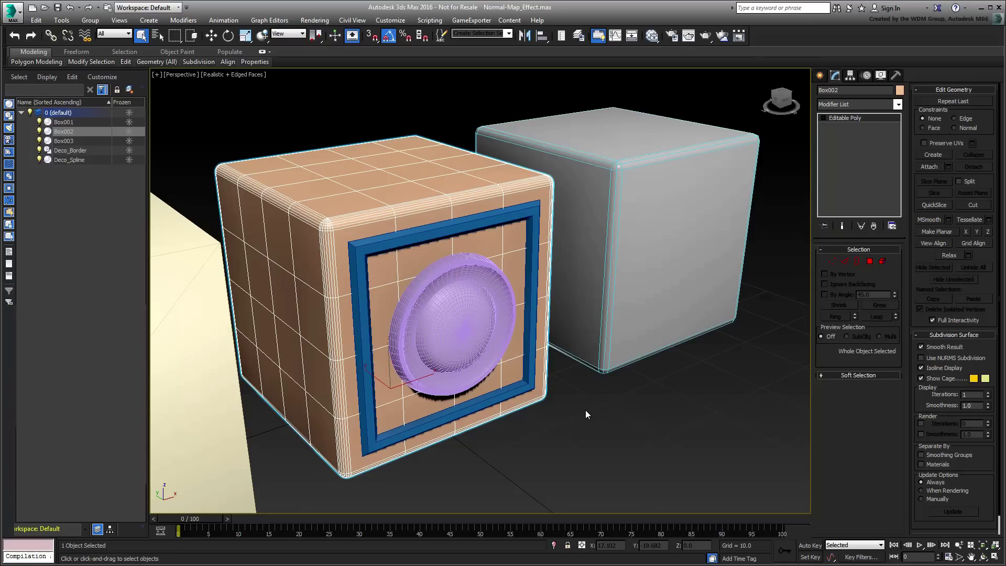
Display the grey cube's normal-map detail using Show Materials in Viewport As.
{"action": "left_click", "coordinate": [119, 21]}
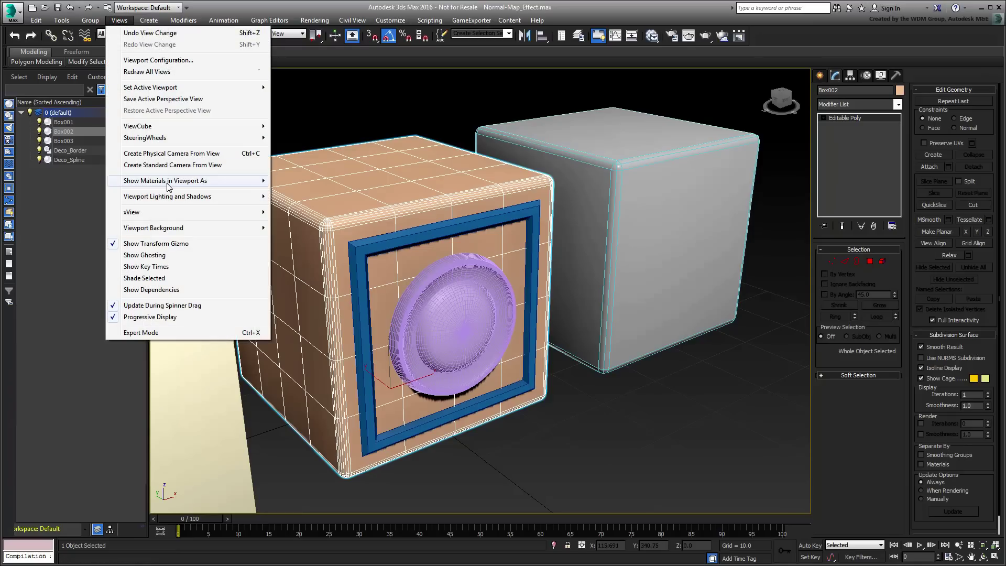
{"action": "left_click", "coordinate": [315, 235]}
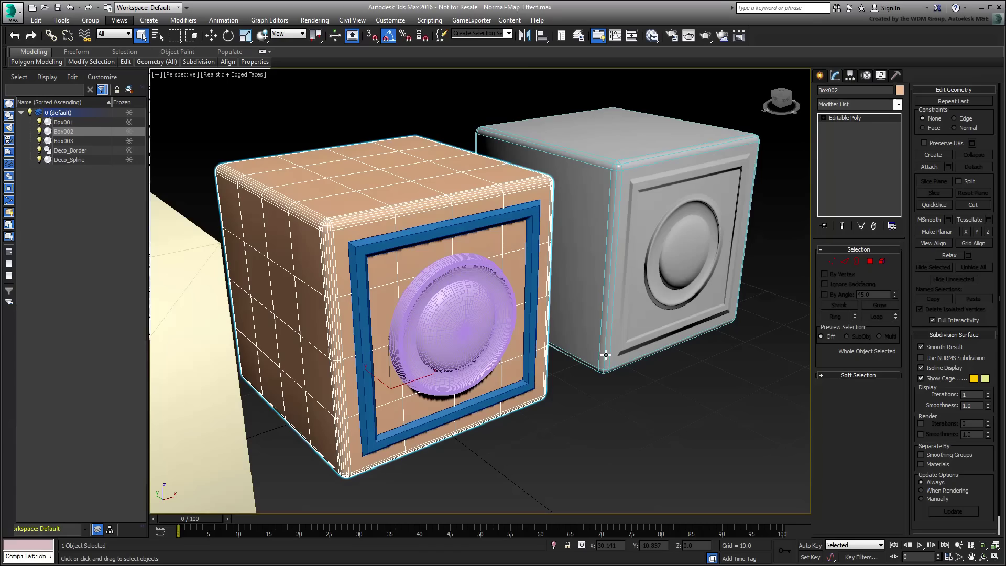
{"action": "scroll", "coordinate": [627, 394], "scroll_direction": "up", "scroll_amount": 2}
{"action": "scroll", "coordinate": [594, 396], "scroll_direction": "up", "scroll_amount": 2}
{"action": "middle_click_drag", "start_coordinate": [593, 396], "coordinate": [542, 378], "text": "alt"}
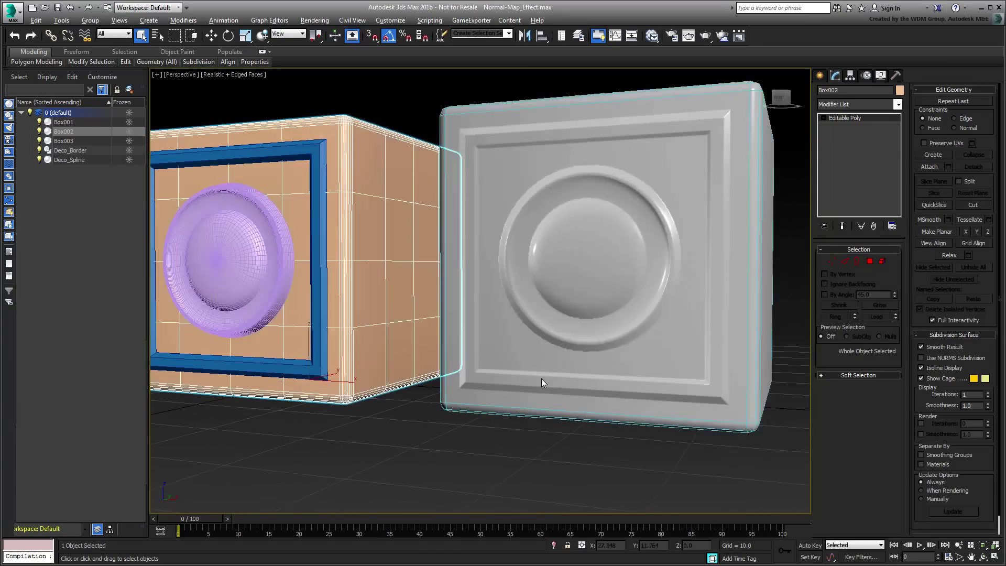
{"action": "scroll", "coordinate": [539, 381], "scroll_direction": "down", "scroll_amount": 3}
{"action": "scroll", "coordinate": [471, 413], "scroll_direction": "down", "scroll_amount": 3}
Deselect everything, orbit to a frontal view, and turn off Edged Faces.
{"action": "left_click", "coordinate": [401, 444]}
{"action": "mouse_move", "coordinate": [402, 445]}
{"action": "middle_mouse_down", "text": "alt"}
{"action": "mouse_move", "coordinate": [468, 397]}
{"action": "mouse_move", "coordinate": [485, 405]}
{"action": "mouse_move", "coordinate": [481, 413]}
{"action": "middle_mouse_up", "text": "alt"}
{"action": "key", "text": "F4"}
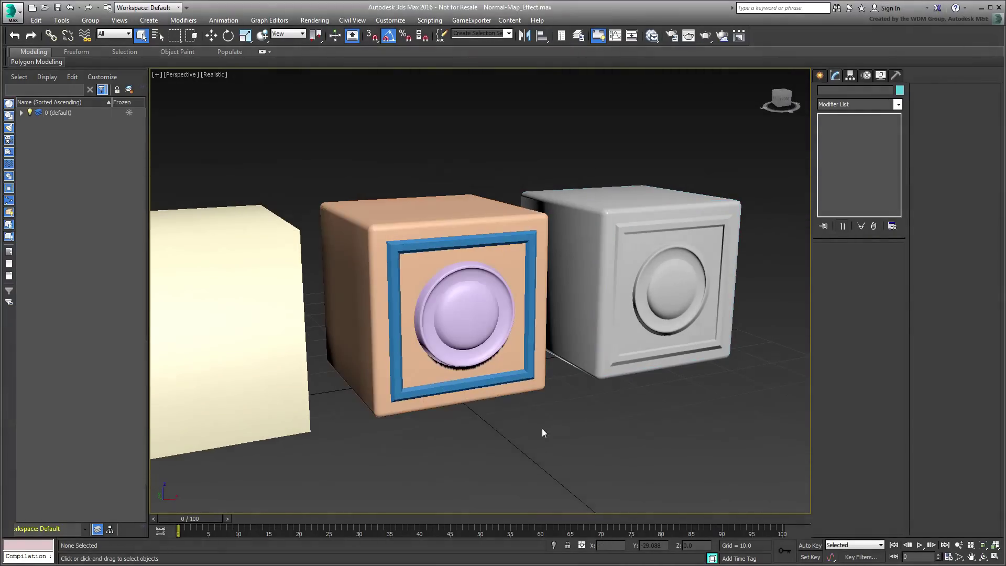
{"action": "mouse_move", "coordinate": [542, 432]}
{"action": "middle_mouse_down", "text": "alt"}
{"action": "mouse_move", "coordinate": [530, 416]}
{"action": "mouse_move", "coordinate": [498, 411]}
{"action": "mouse_move", "coordinate": [527, 404]}
{"action": "mouse_move", "coordinate": [566, 429]}
{"action": "mouse_move", "coordinate": [555, 436]}
{"action": "middle_mouse_up", "text": "alt"}
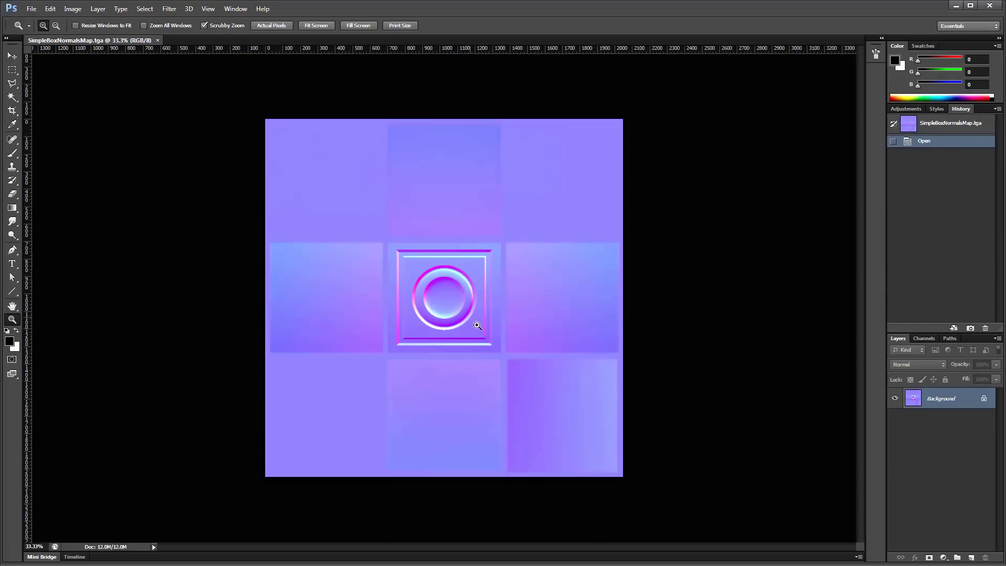
Scrubby-zoom into the central circle of SimpleBoxNormalsMap.tga and recentre on it.
{"action": "left_click_drag", "start_coordinate": [441, 310], "coordinate": [487, 208]}
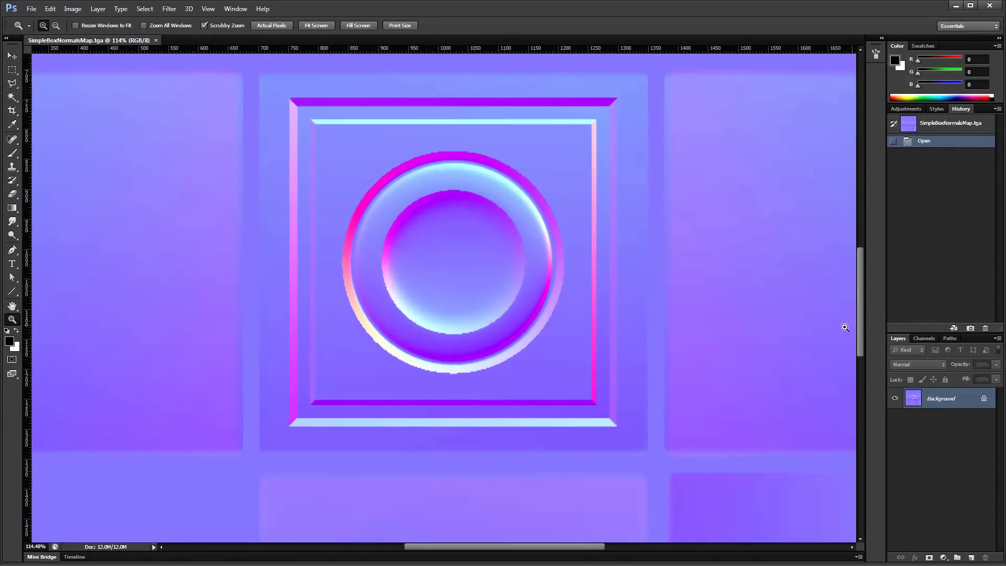
{"action": "left_click_drag", "start_coordinate": [859, 318], "coordinate": [859, 311]}
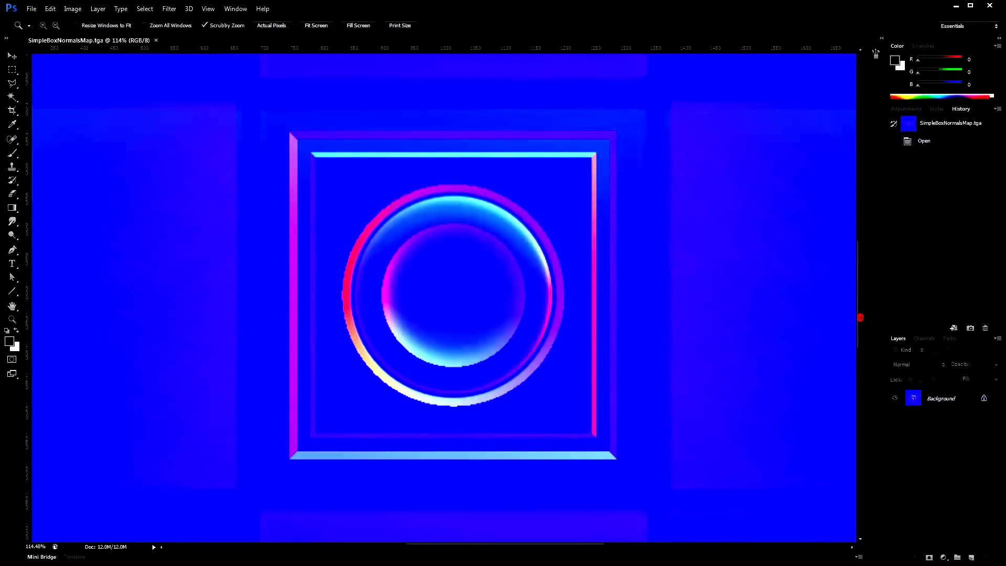
{"action": "left_click", "coordinate": [860, 317]}
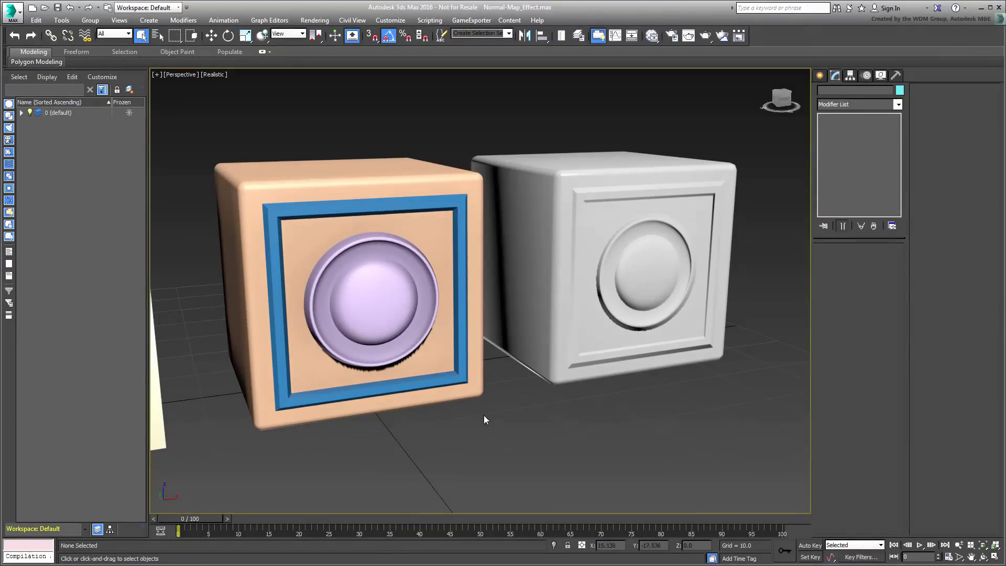
{"action": "mouse_move", "coordinate": [563, 396]}
{"action": "middle_mouse_down", "text": "alt"}
{"action": "mouse_move", "coordinate": [517, 378]}
{"action": "mouse_move", "coordinate": [559, 378]}
{"action": "mouse_move", "coordinate": [532, 375]}
{"action": "mouse_move", "coordinate": [559, 388]}
{"action": "mouse_move", "coordinate": [589, 431]}
{"action": "middle_mouse_up", "text": "alt"}
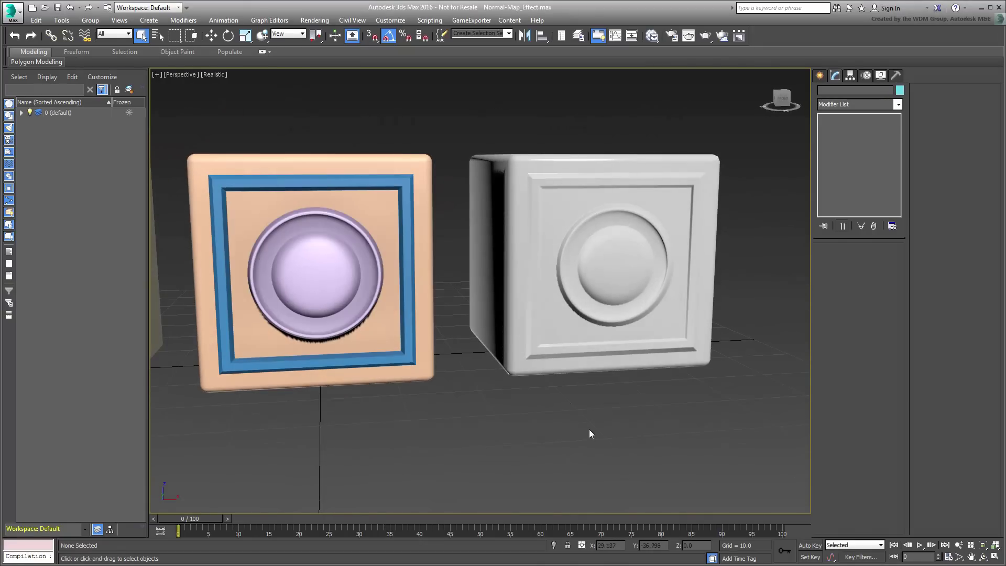
{"action": "left_click", "coordinate": [586, 357]}
{"action": "key", "text": "z"}
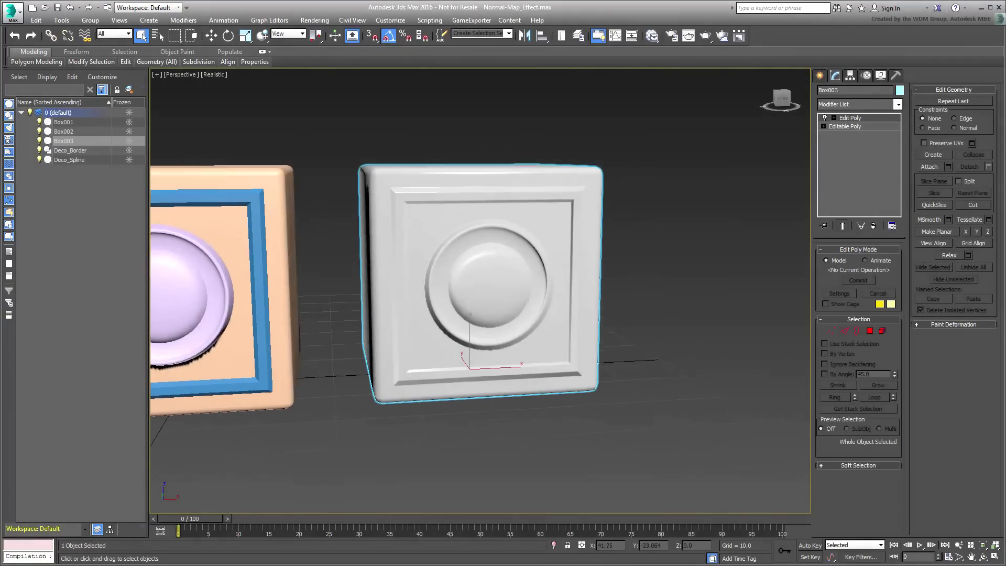
{"action": "mouse_move", "coordinate": [547, 425]}
{"action": "middle_mouse_down", "text": "alt"}
{"action": "mouse_move", "coordinate": [482, 438]}
{"action": "mouse_move", "coordinate": [456, 427]}
{"action": "mouse_move", "coordinate": [459, 415]}
{"action": "mouse_move", "coordinate": [555, 411]}
{"action": "mouse_move", "coordinate": [588, 447]}
{"action": "mouse_move", "coordinate": [615, 454]}
{"action": "mouse_move", "coordinate": [540, 415]}
{"action": "mouse_move", "coordinate": [542, 404]}
{"action": "mouse_move", "coordinate": [547, 426]}
{"action": "mouse_move", "coordinate": [597, 442]}
{"action": "mouse_move", "coordinate": [400, 448]}
{"action": "mouse_move", "coordinate": [598, 451]}
{"action": "middle_mouse_up", "text": "alt"}
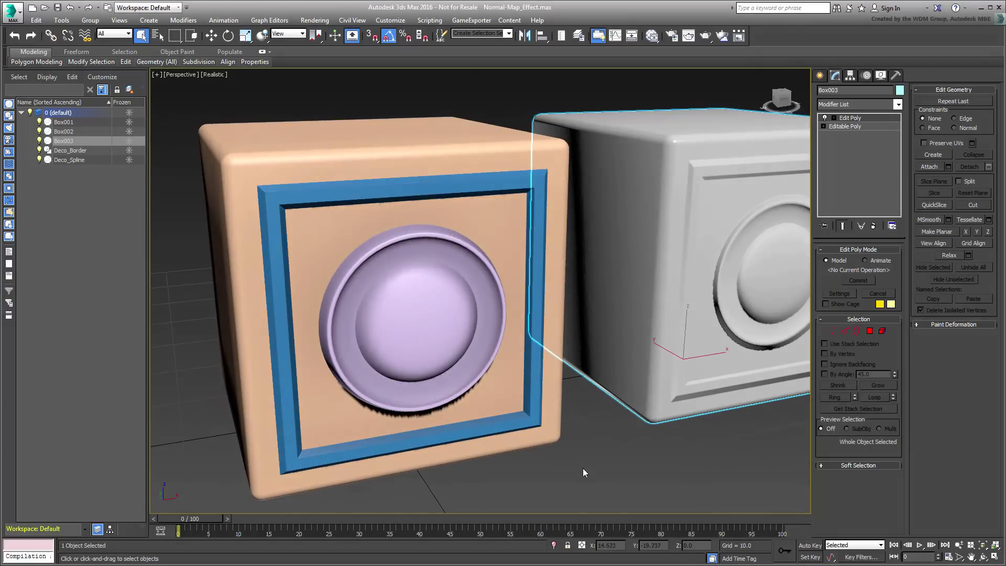
Select the blue Deco_Border frame with Edged Faces on, orbiting to inspect its sides.
{"action": "left_click", "coordinate": [347, 440]}
{"action": "left_click", "coordinate": [373, 397], "text": "ctrl"}
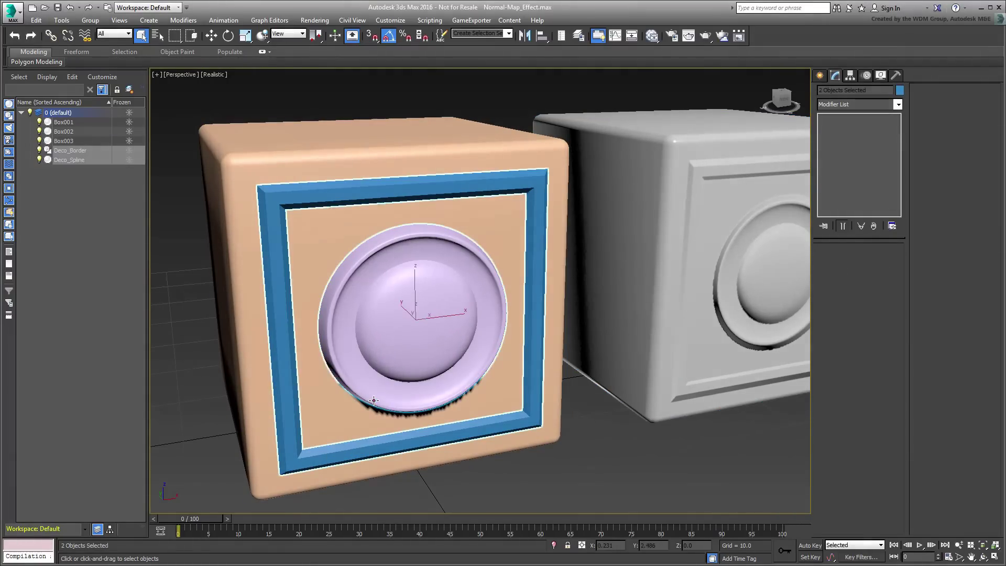
{"action": "mouse_move", "coordinate": [373, 400]}
{"action": "middle_mouse_down", "text": "alt"}
{"action": "mouse_move", "coordinate": [423, 409]}
{"action": "mouse_move", "coordinate": [395, 425]}
{"action": "mouse_move", "coordinate": [398, 392]}
{"action": "mouse_move", "coordinate": [399, 438]}
{"action": "middle_mouse_up", "text": "alt"}
{"action": "key", "text": "F4"}
{"action": "scroll", "coordinate": [400, 439], "scroll_direction": "up", "scroll_amount": 5}
{"action": "scroll", "coordinate": [409, 335], "scroll_direction": "down", "scroll_amount": 3}
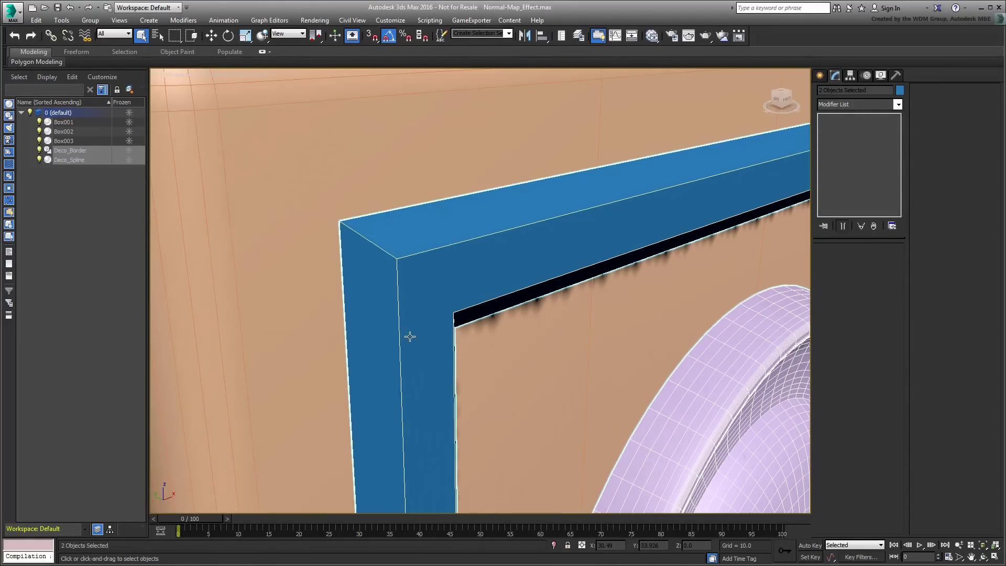
{"action": "mouse_move", "coordinate": [408, 334]}
{"action": "middle_mouse_down", "text": "alt"}
{"action": "mouse_move", "coordinate": [438, 381]}
{"action": "mouse_move", "coordinate": [439, 318]}
{"action": "mouse_move", "coordinate": [420, 362]}
{"action": "mouse_move", "coordinate": [426, 381]}
{"action": "mouse_move", "coordinate": [454, 375]}
{"action": "middle_mouse_up", "text": "alt"}
{"action": "scroll", "coordinate": [439, 319], "scroll_direction": "down", "scroll_amount": 3}
{"action": "left_click", "coordinate": [454, 374]}
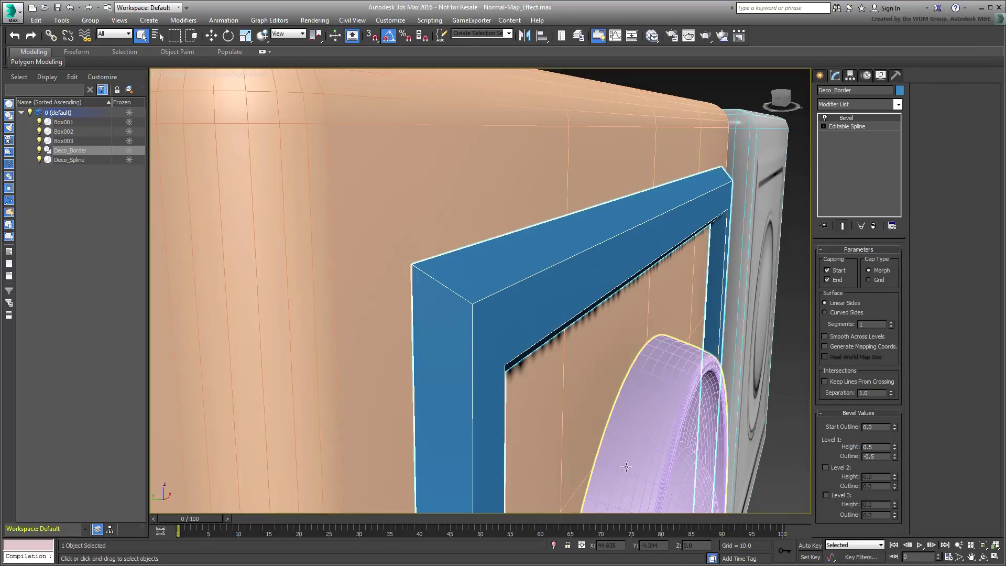
{"action": "middle_click_drag", "start_coordinate": [625, 467], "coordinate": [569, 454], "text": "alt"}
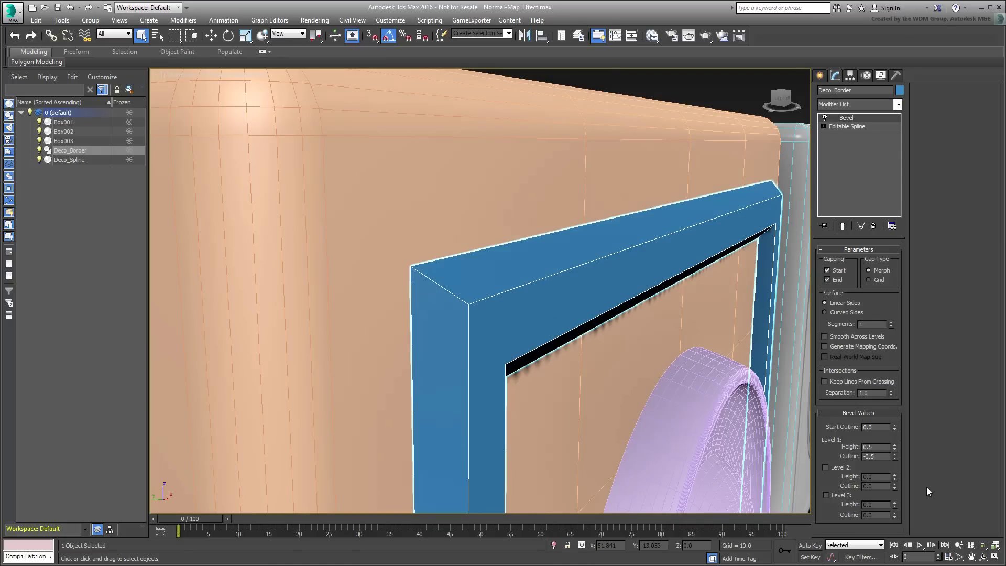
Reset the Bevel Level 1 outline, try height 1, then set height 0.5 and outline -0.5.
{"action": "right_click", "coordinate": [895, 456]}
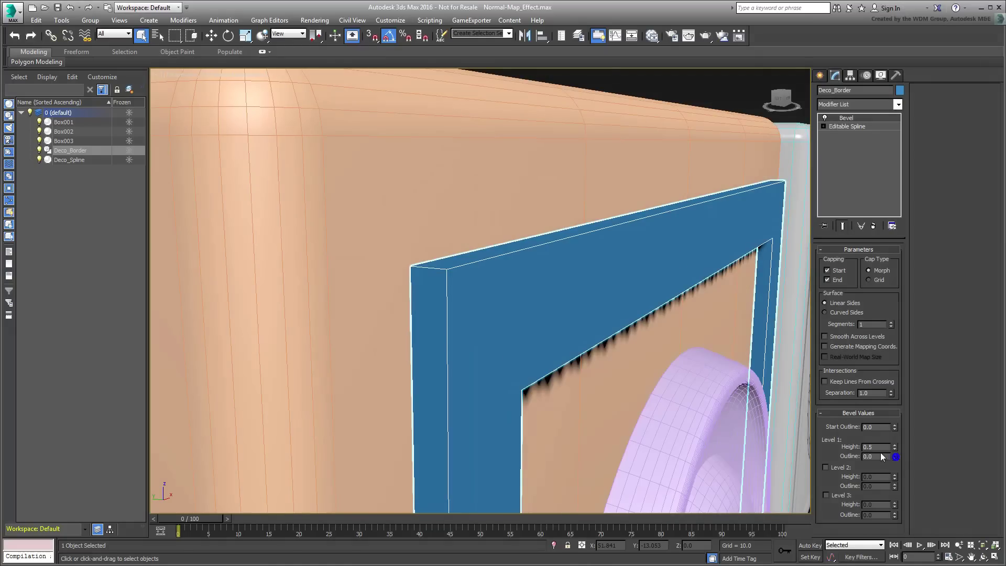
{"action": "type", "text": "1"}
{"action": "key", "text": "Return"}
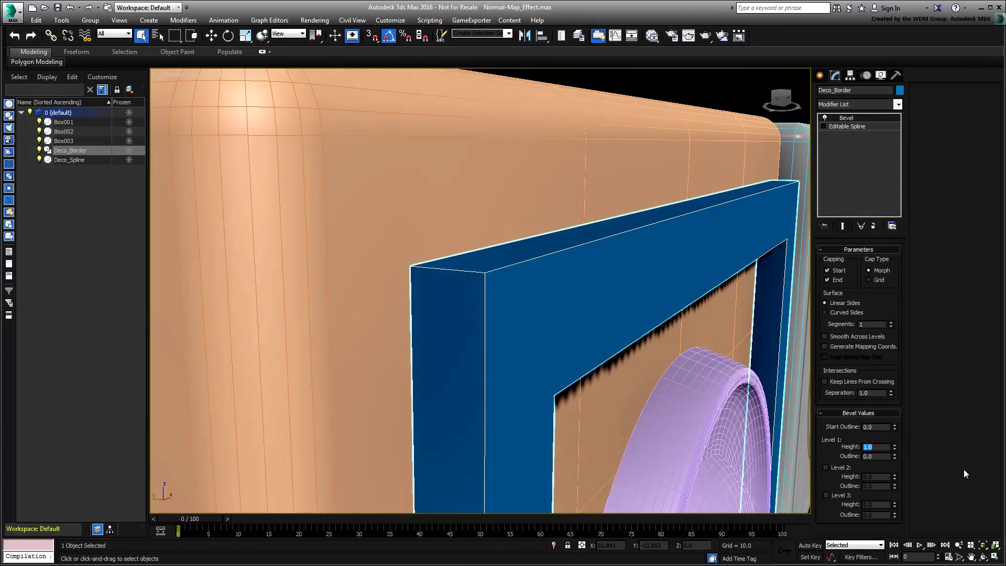
{"action": "type", "text": "0.5"}
{"action": "key", "text": "Tab"}
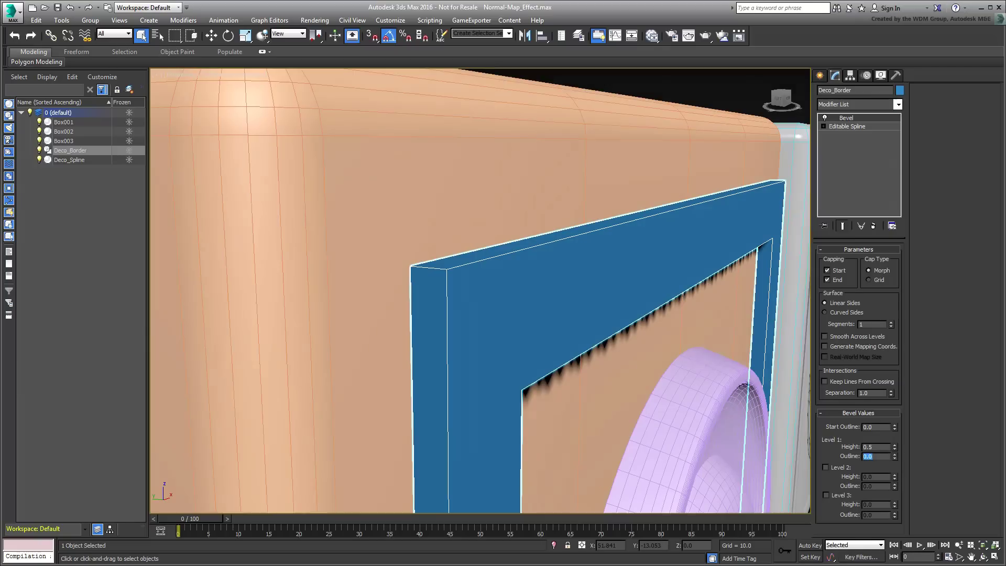
{"action": "type", "text": "-0.5"}
{"action": "key", "text": "Return"}
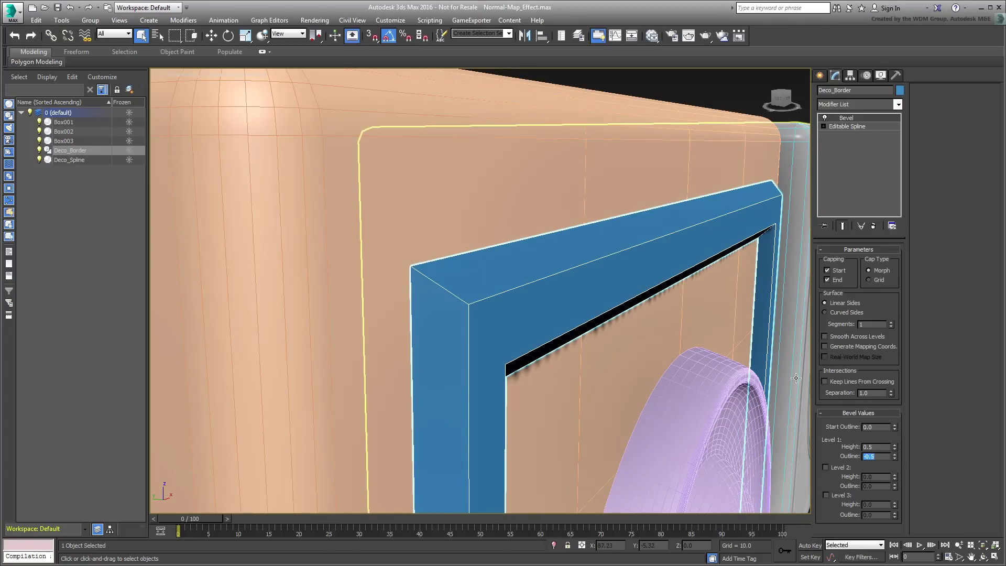
{"action": "mouse_move", "coordinate": [617, 317]}
{"action": "middle_mouse_down", "text": "alt"}
{"action": "mouse_move", "coordinate": [564, 367]}
{"action": "mouse_move", "coordinate": [540, 359]}
{"action": "middle_mouse_up", "text": "alt"}
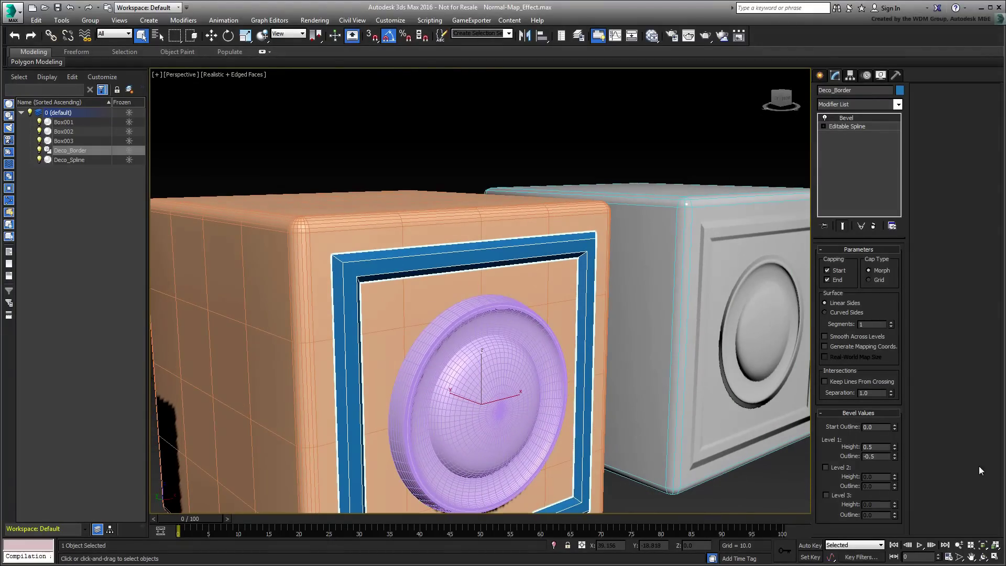